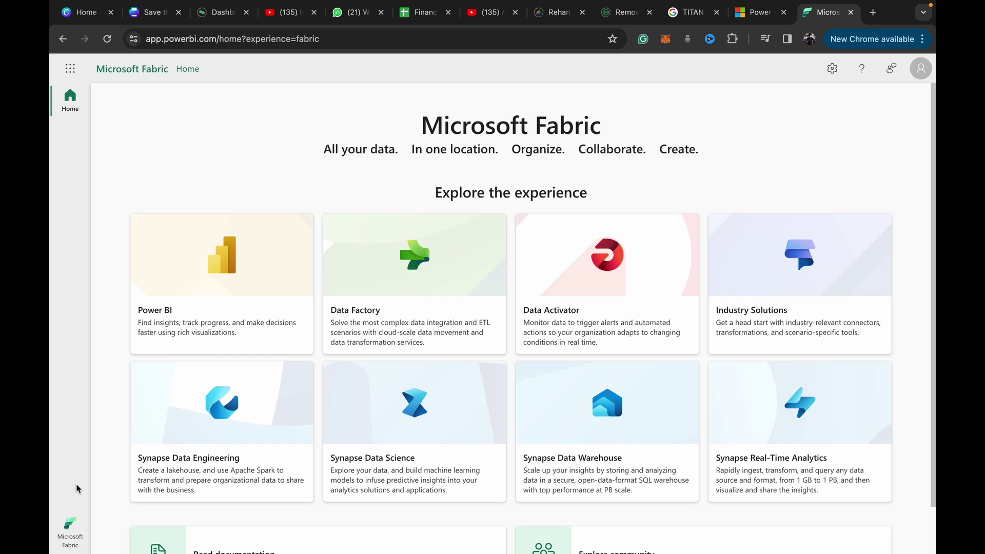
Step: Switch to Data Engineering, open Lakehouse1 and preview pincode.csv from its Files folder
click(71, 529)
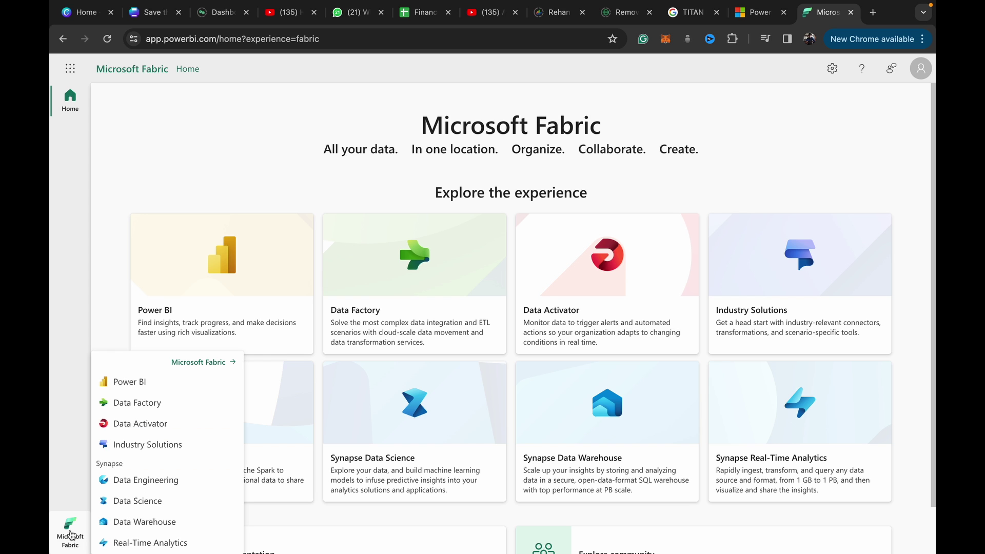
click(128, 479)
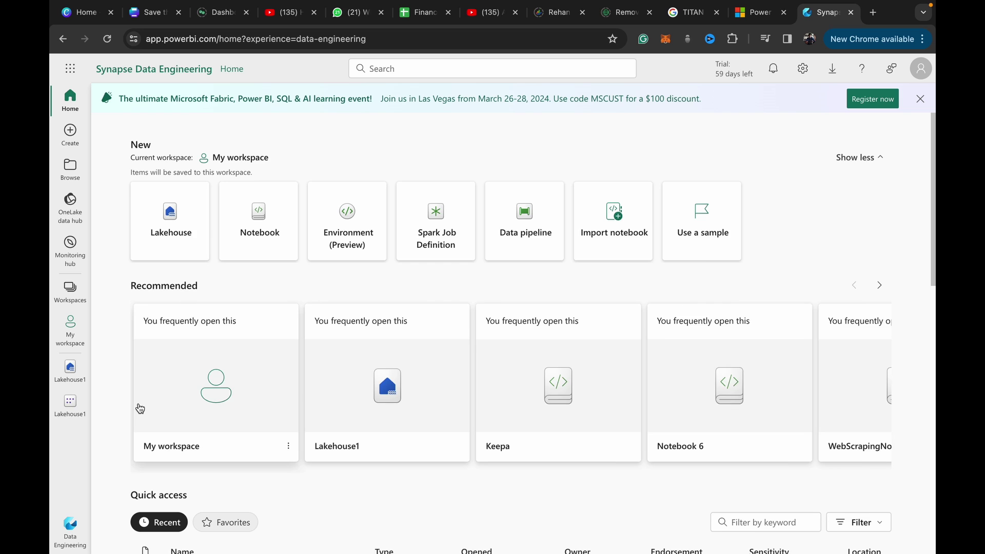
scroll(140, 403, down, 4)
click(200, 388)
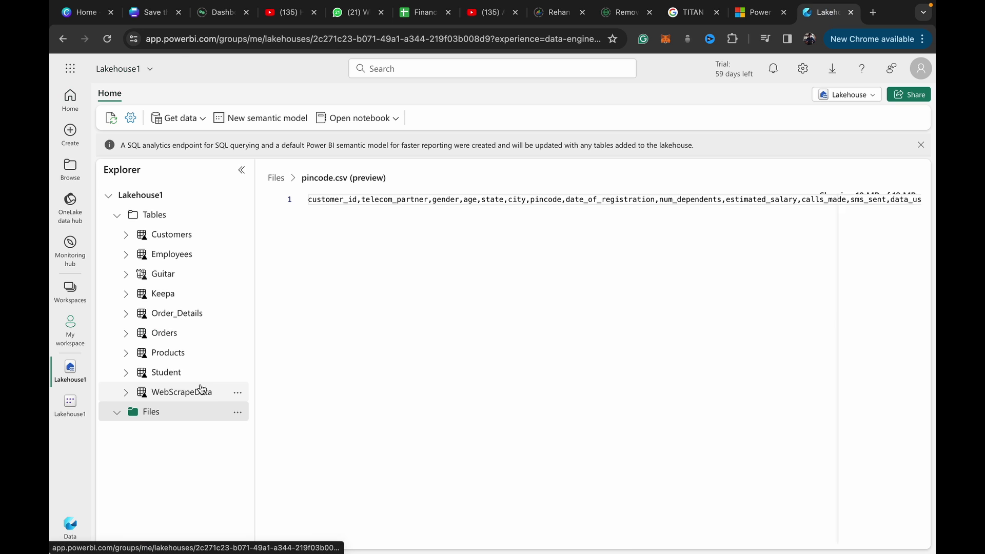
click(158, 413)
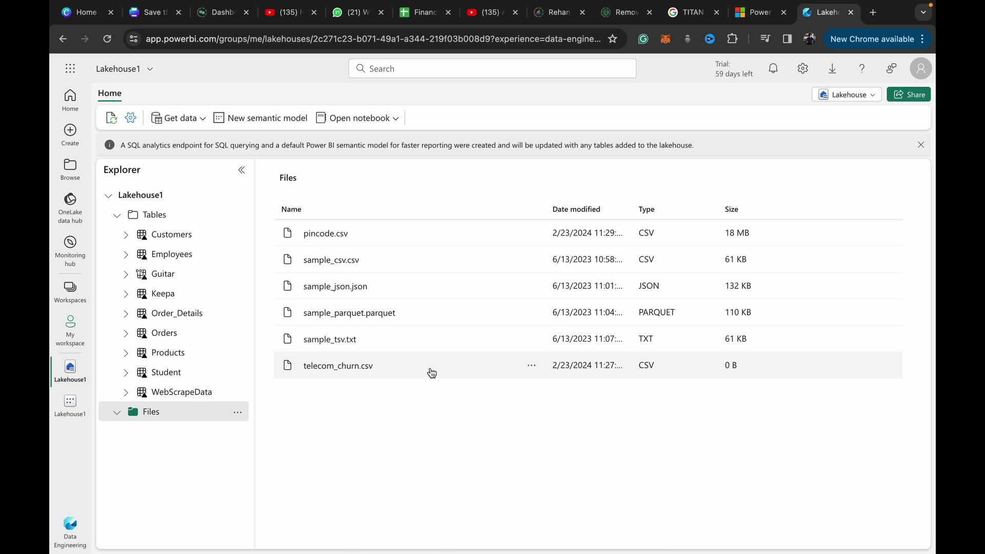
click(331, 234)
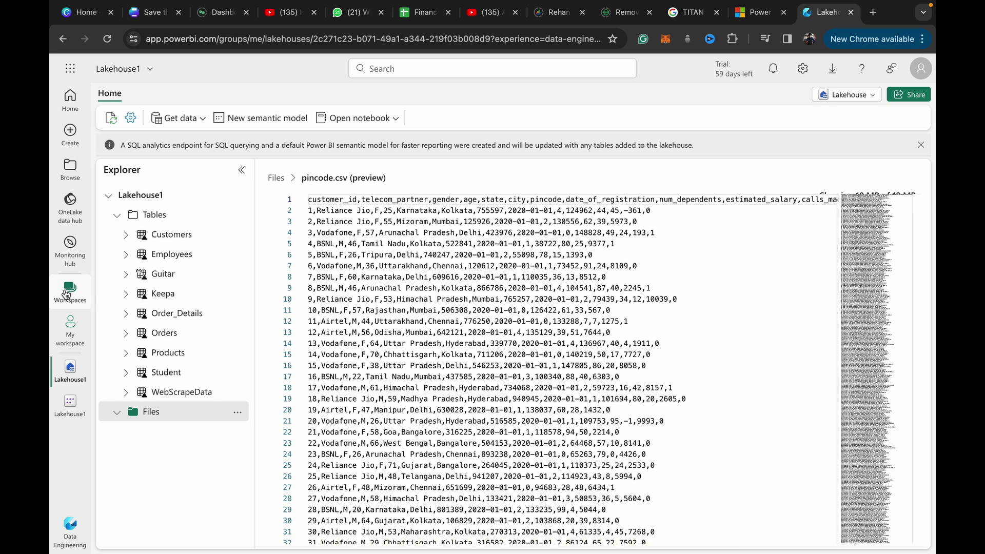
Step: Create a new Dataflow Gen2 from My workspace
click(70, 533)
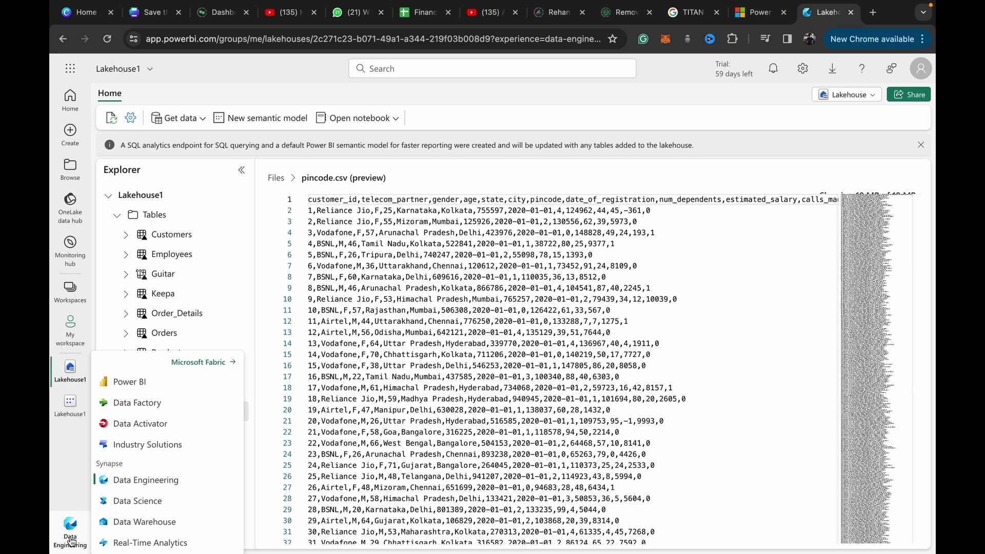
click(132, 482)
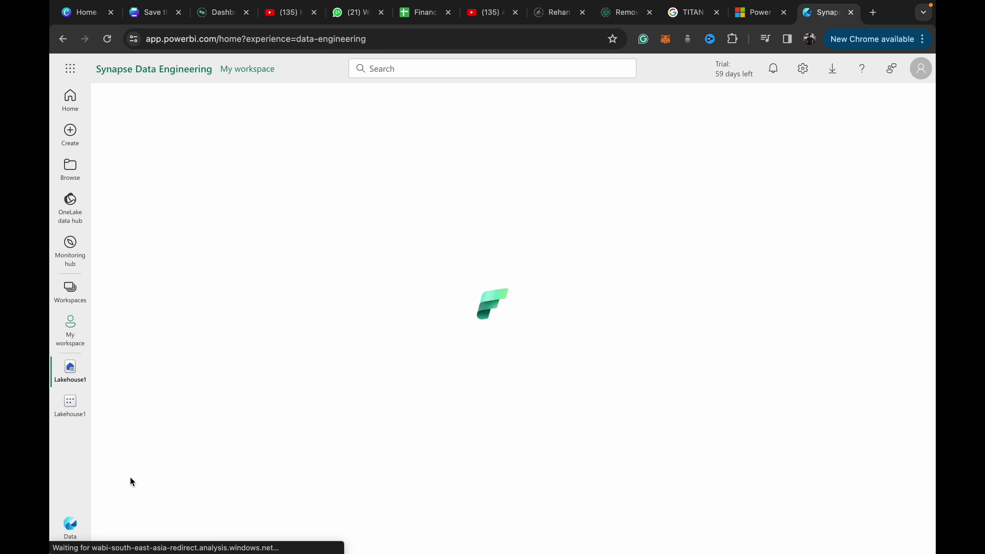
click(159, 133)
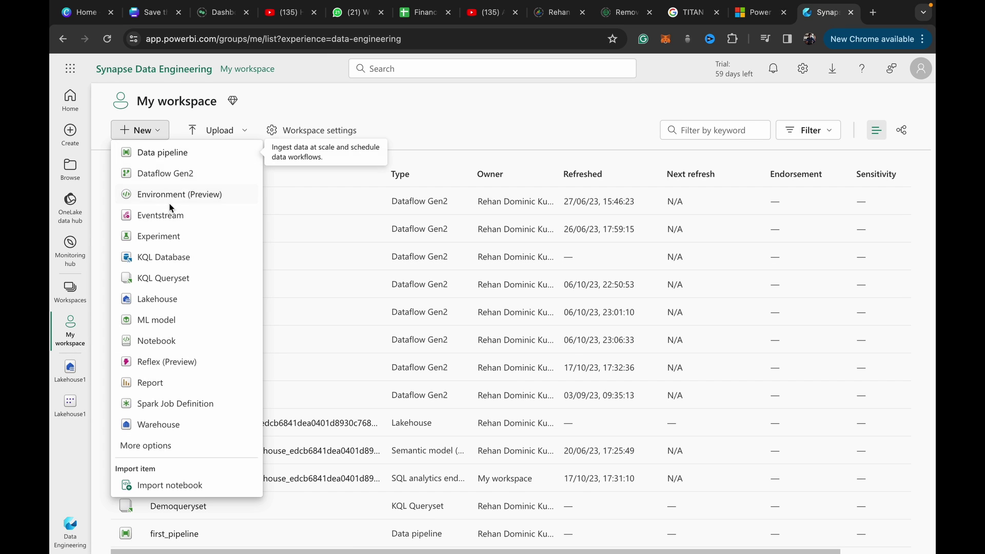
click(170, 180)
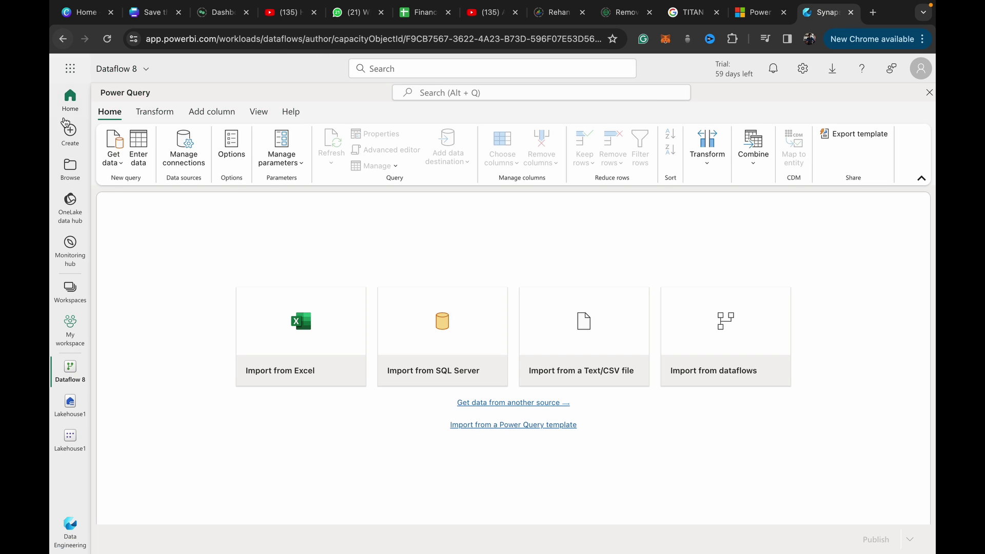
Step: Choose pincode.csv from Lakehouse1's Files in the OneLake data hub as the data source
click(112, 158)
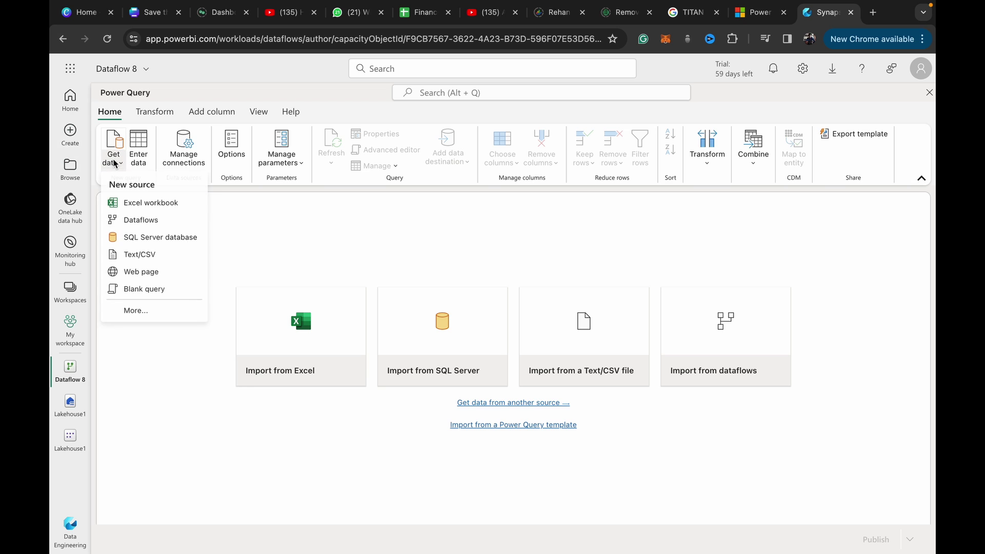
click(160, 312)
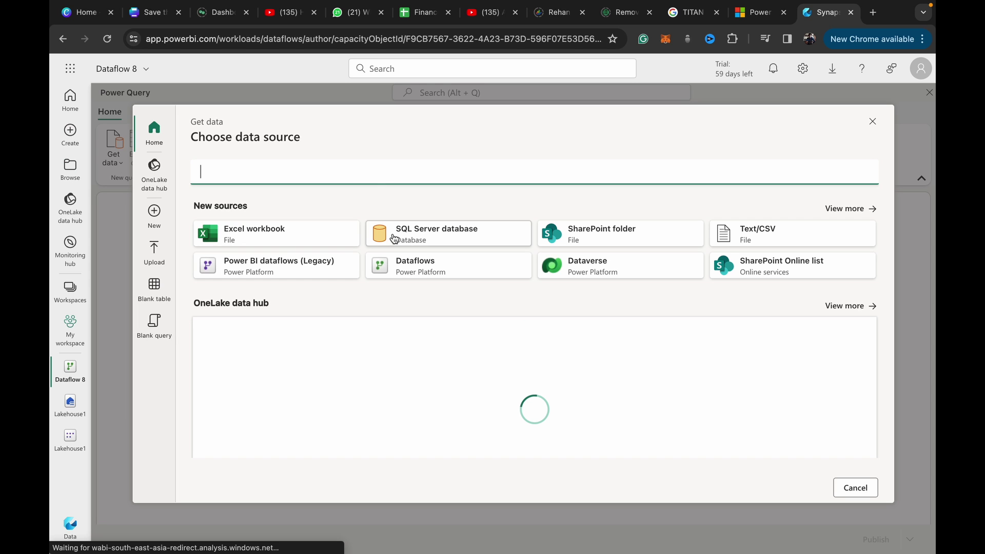
scroll(392, 235, down, 1)
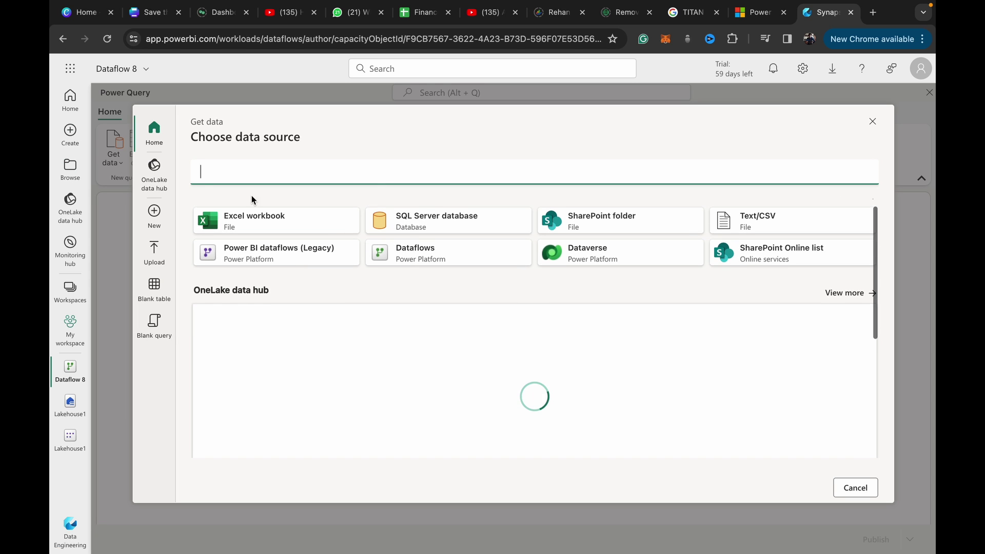
click(154, 175)
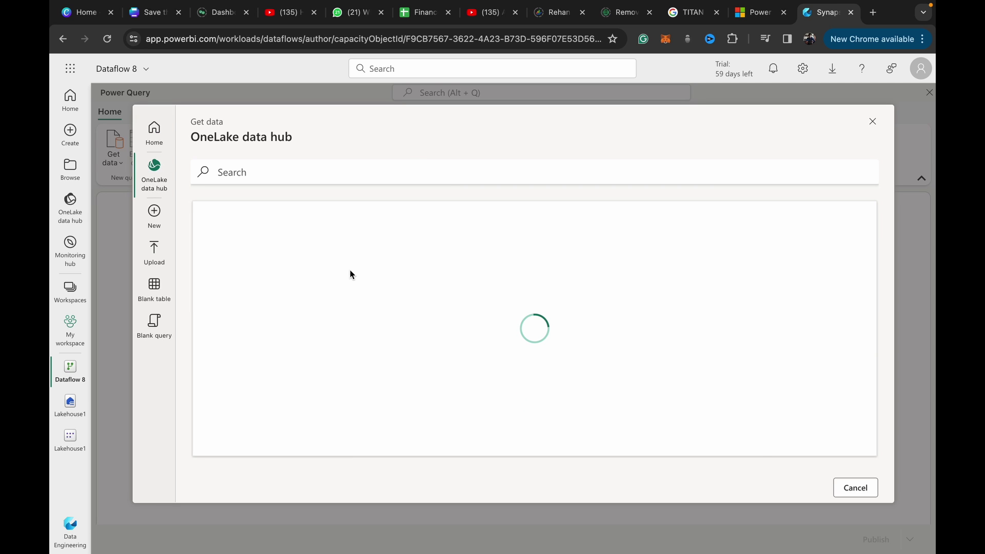
click(304, 277)
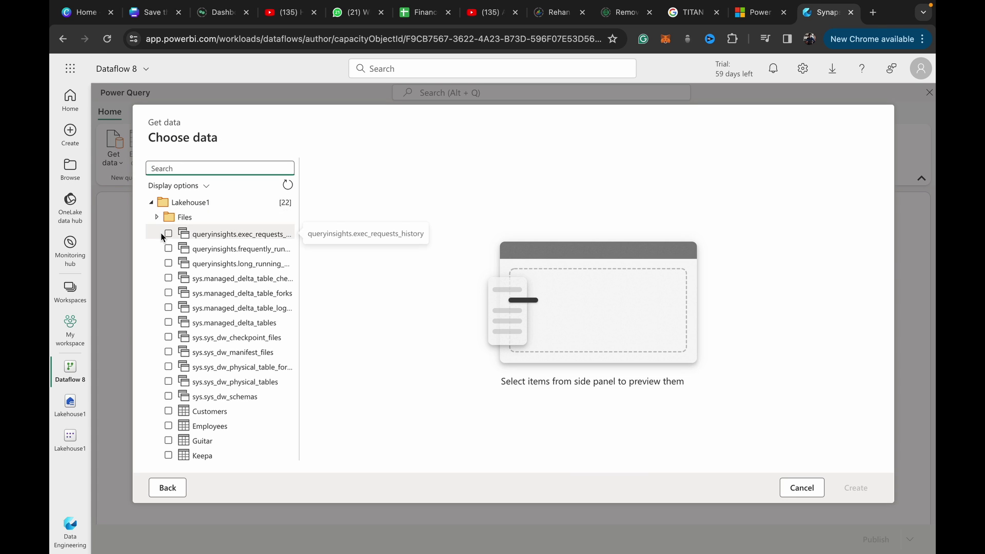
click(158, 218)
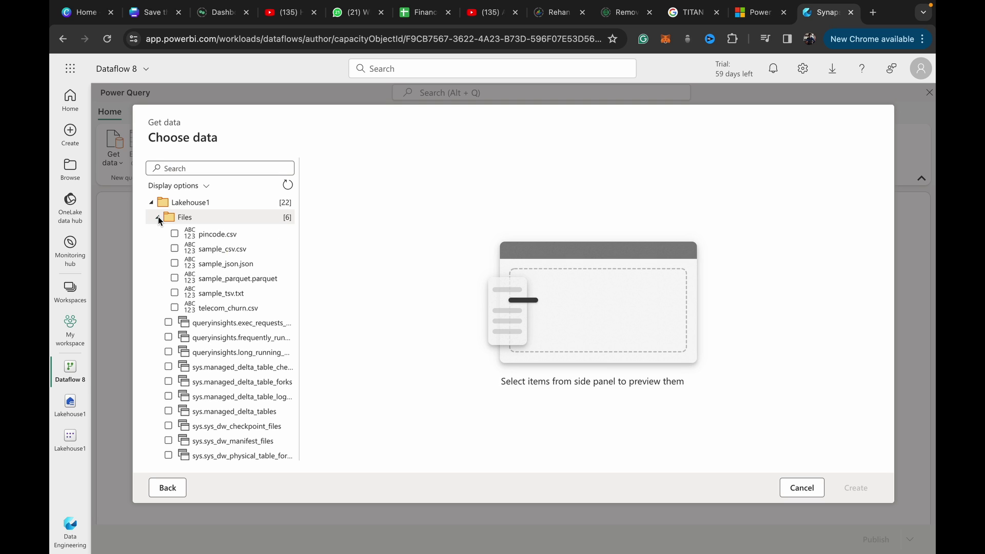
click(199, 234)
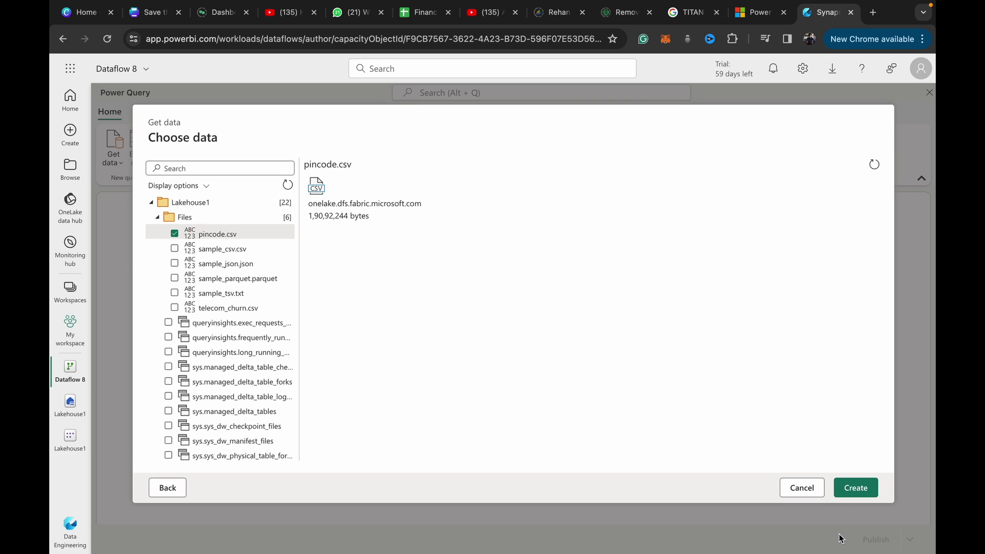
Step: Load pincode.csv into a query and use its first row as headers
click(839, 485)
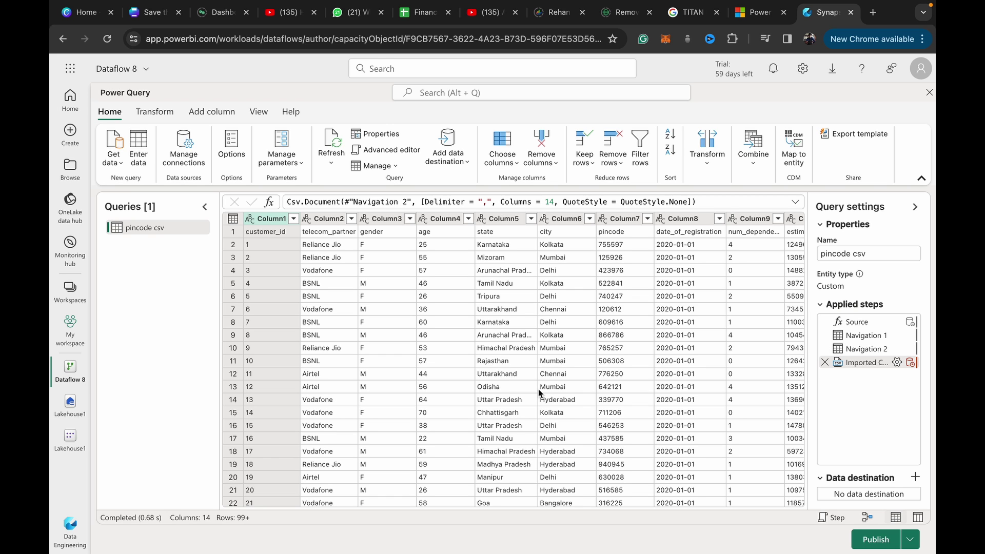
scroll(537, 389, right, 10)
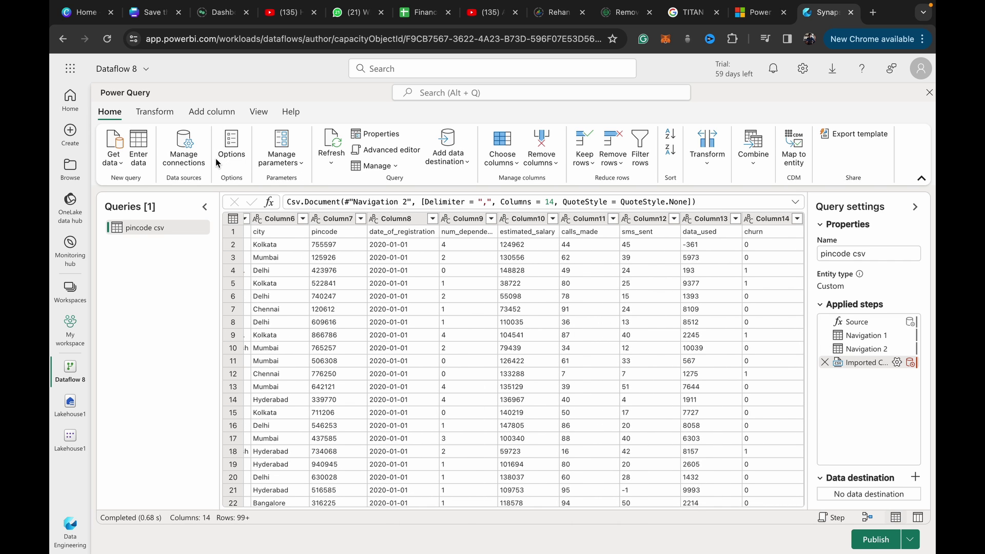
click(154, 111)
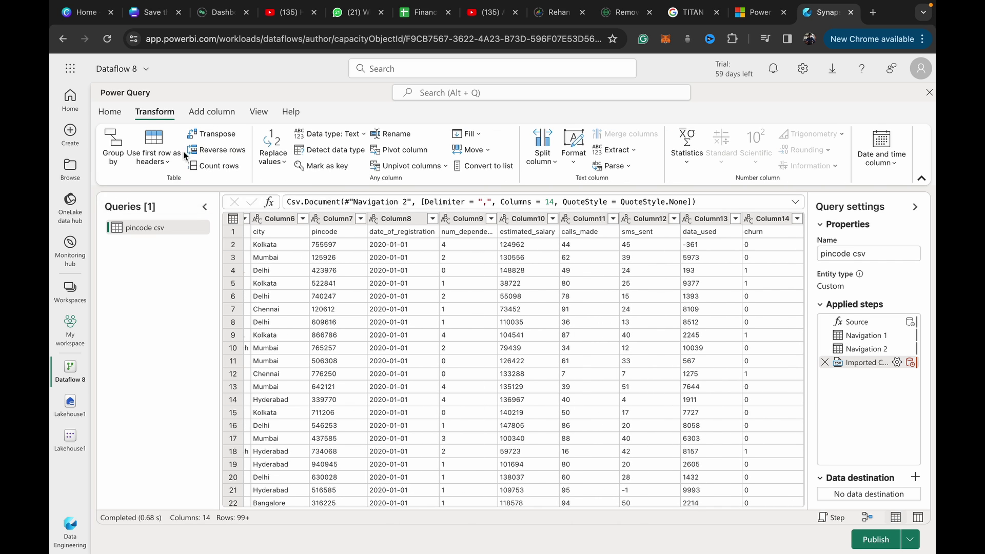
click(164, 150)
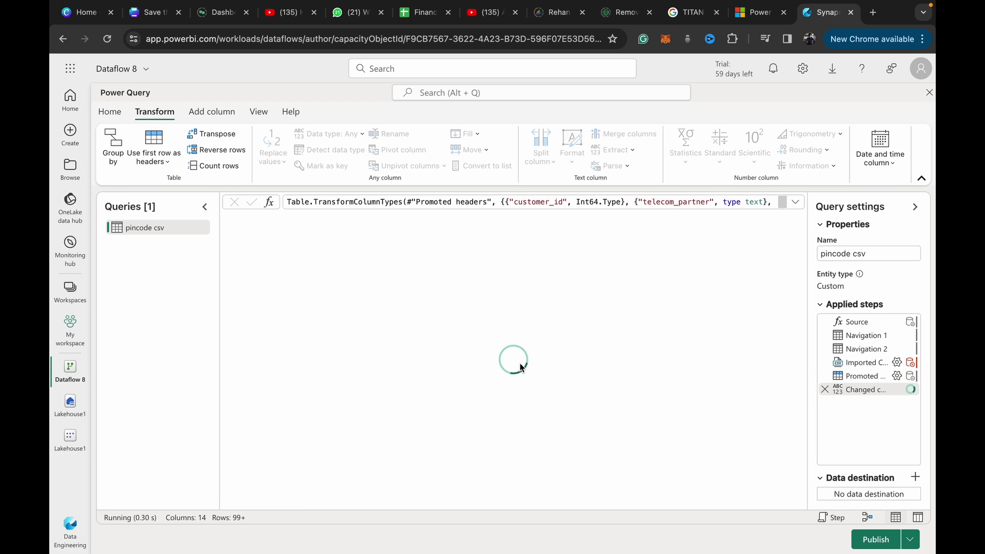
scroll(518, 362, right, 10)
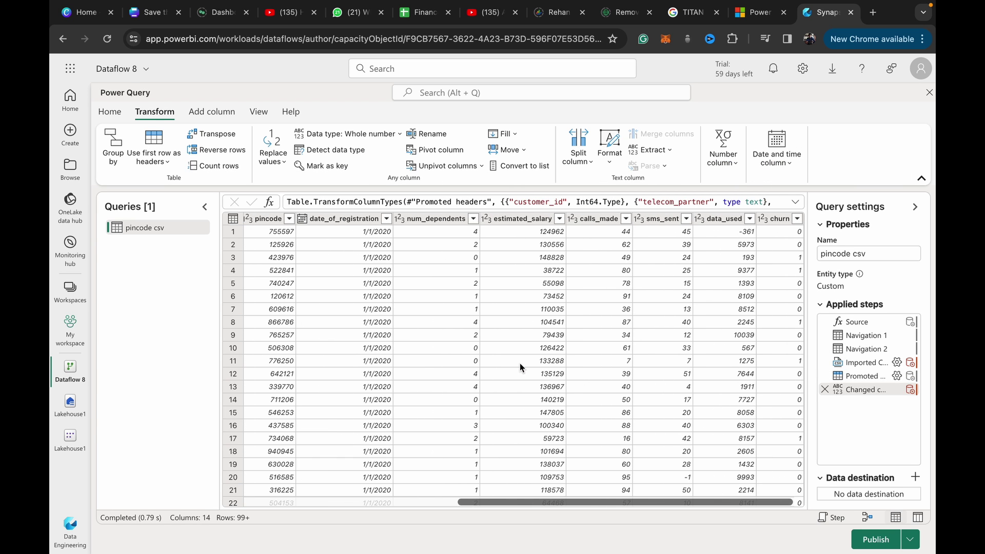
scroll(519, 362, left, 10)
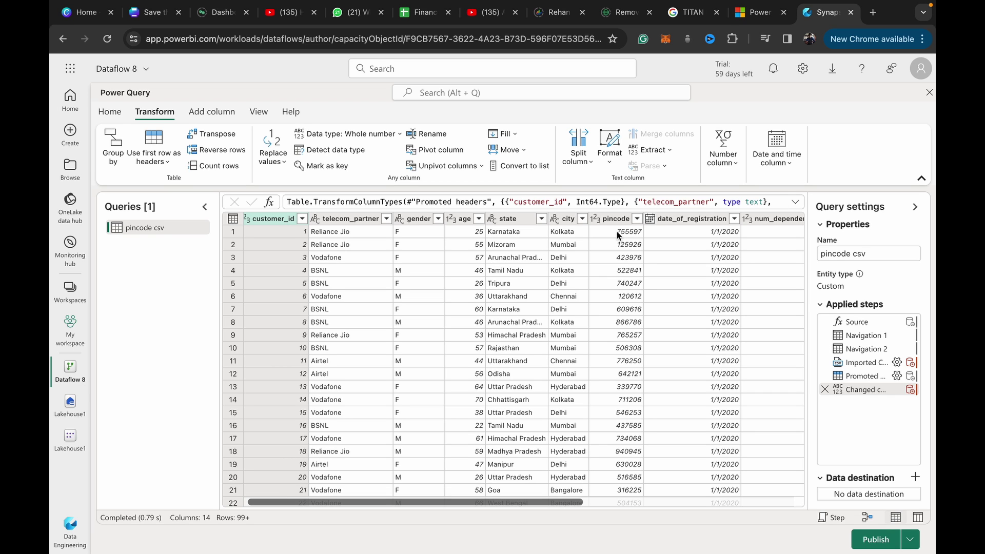
Step: Change the pincode column's type to Text as a new step
click(596, 219)
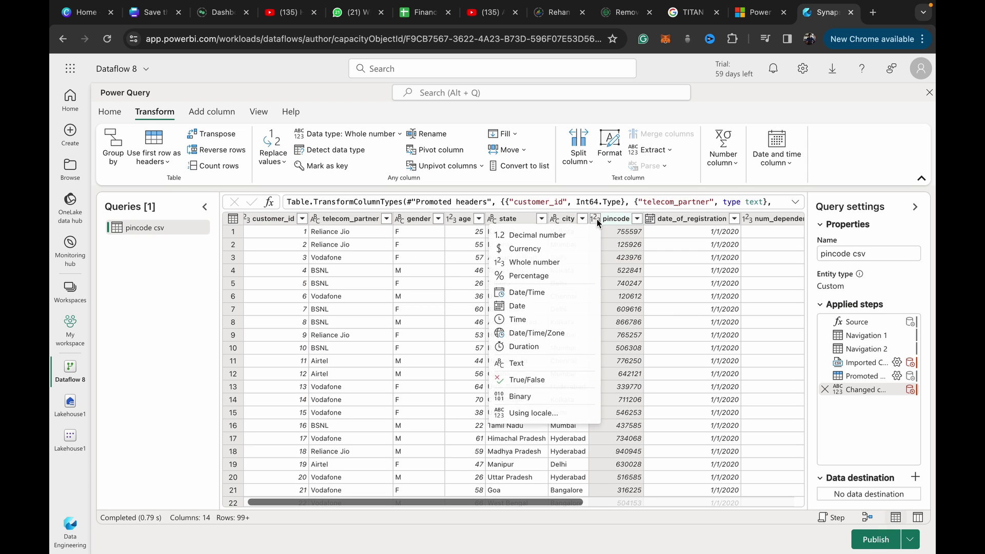
click(534, 361)
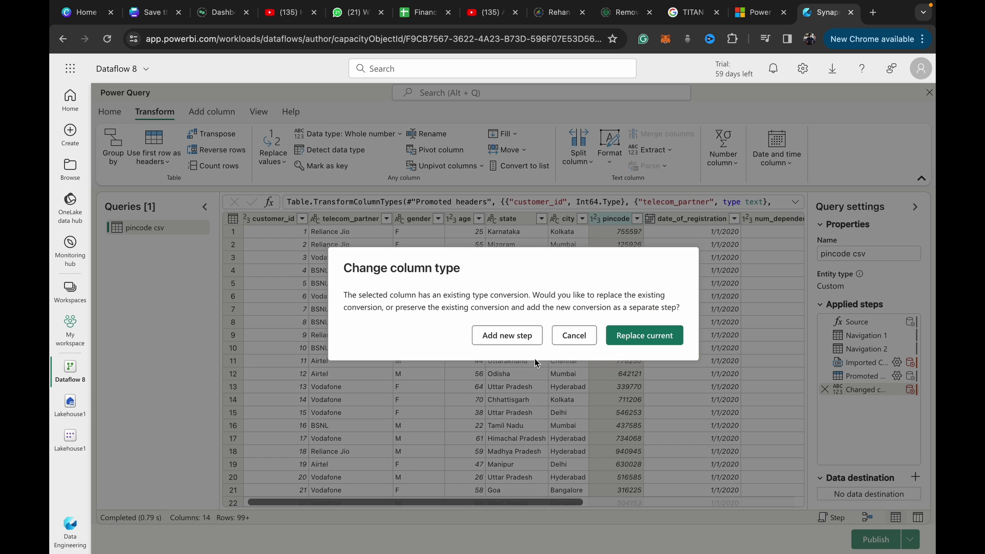
click(512, 335)
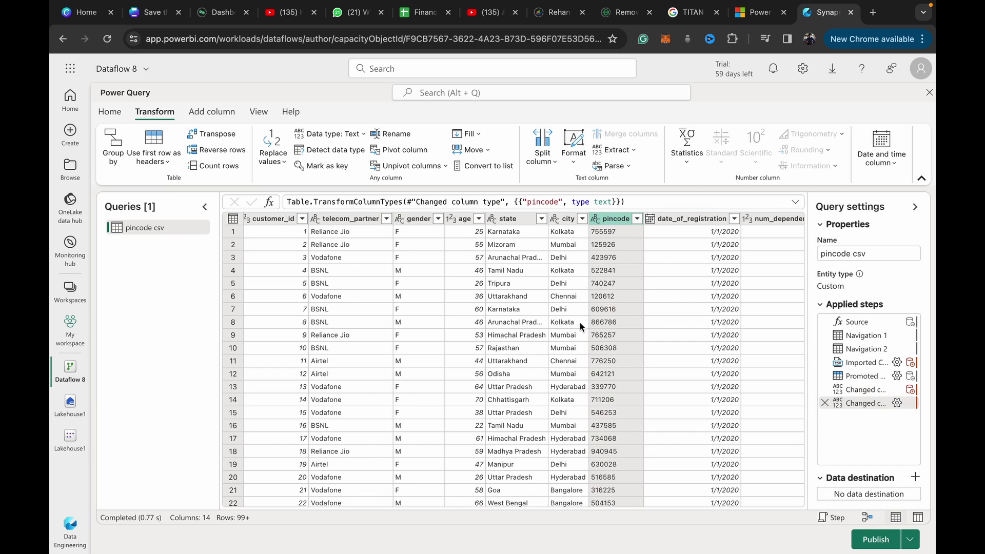
scroll(574, 340, right, 3)
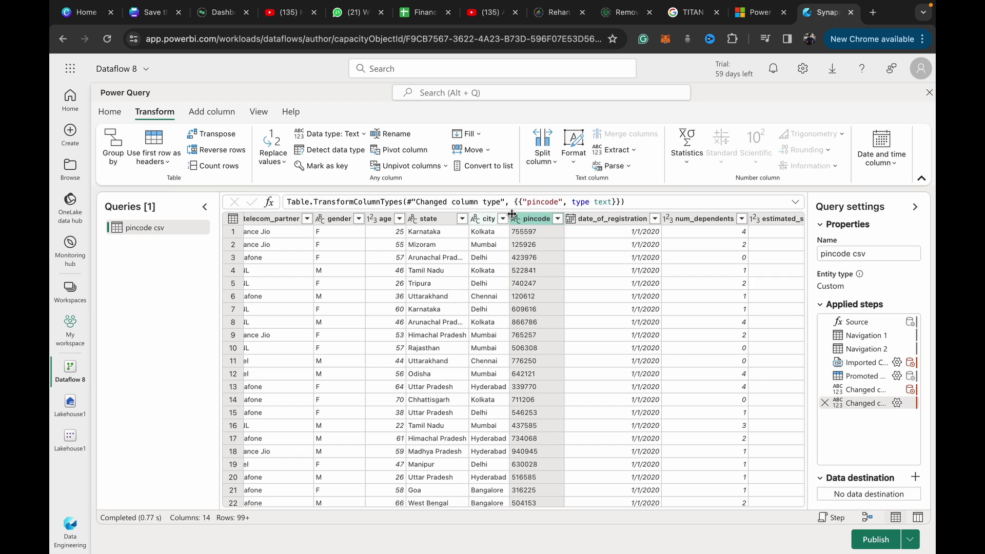
scroll(551, 273, right, 1)
scroll(552, 269, right, 5)
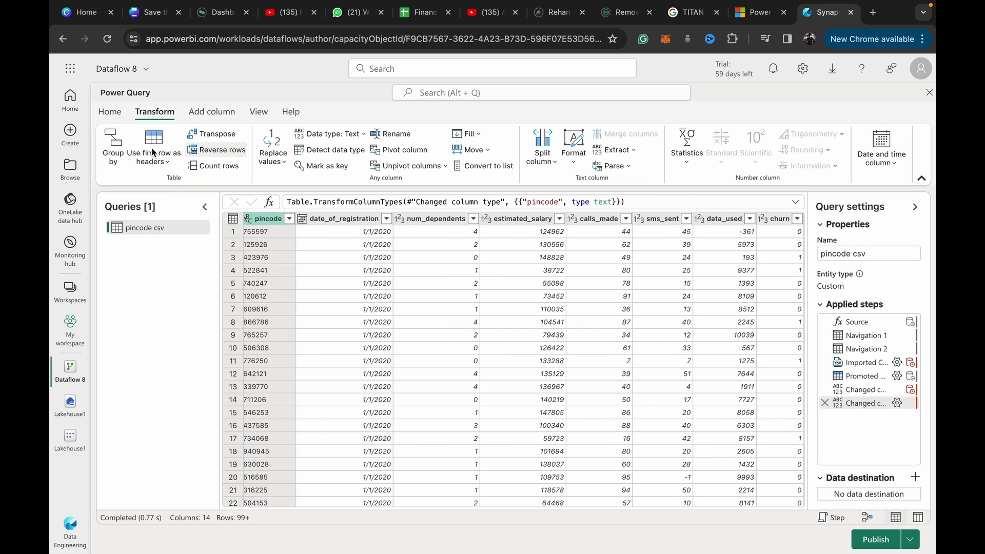
Step: Start a custom column named Place with formula [state]&" - "&
click(212, 111)
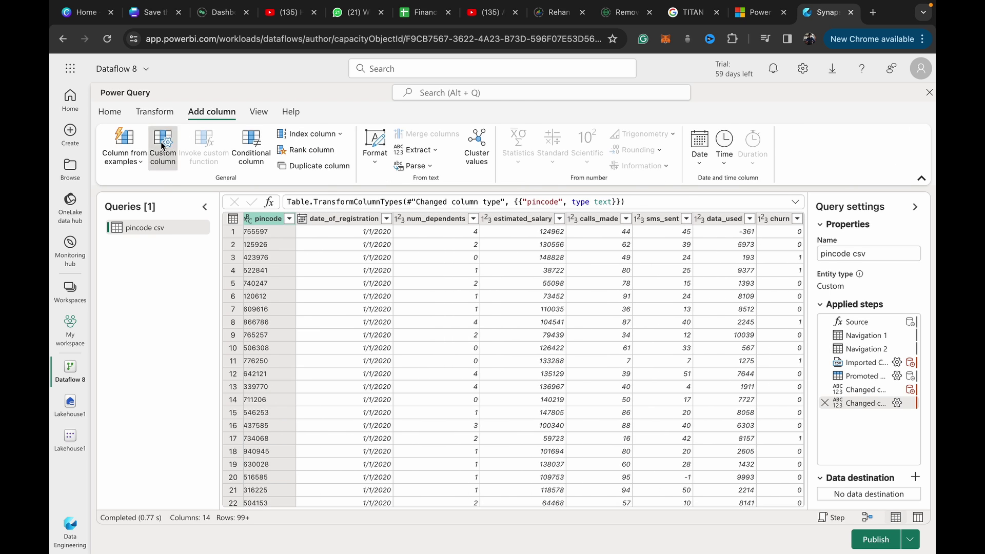
click(162, 145)
drag(377, 237, 251, 237)
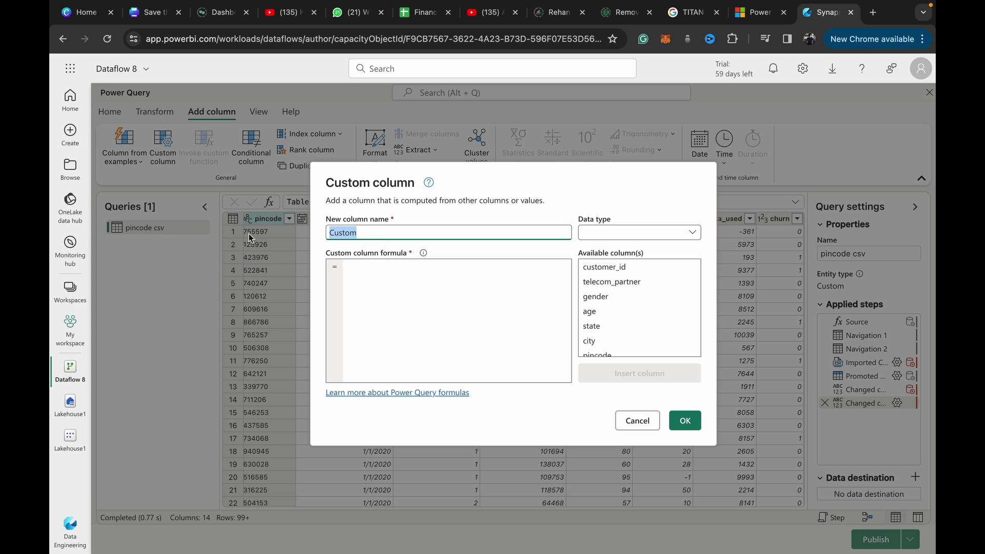
text(Place)
click(381, 280)
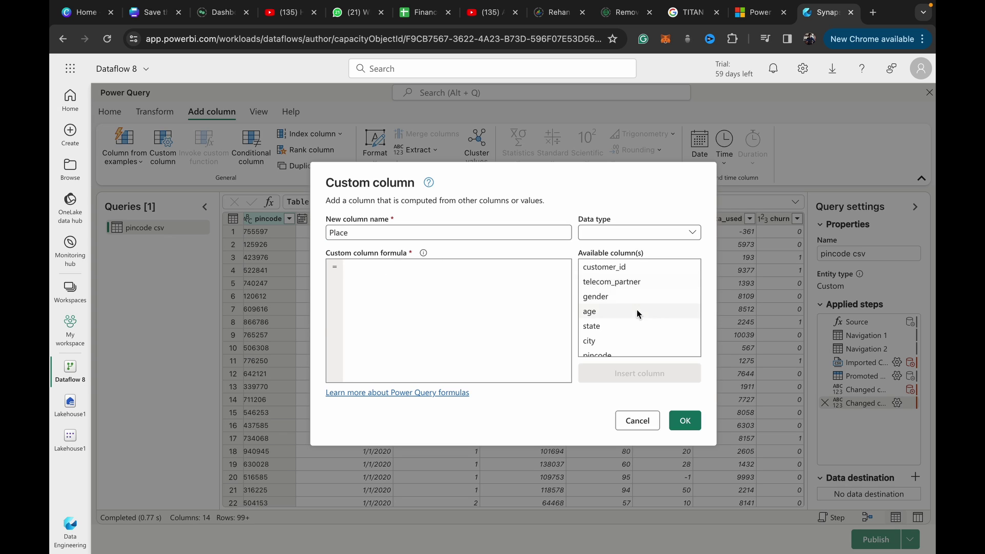
scroll(636, 309, down, 5)
scroll(636, 309, up, 5)
click(607, 324)
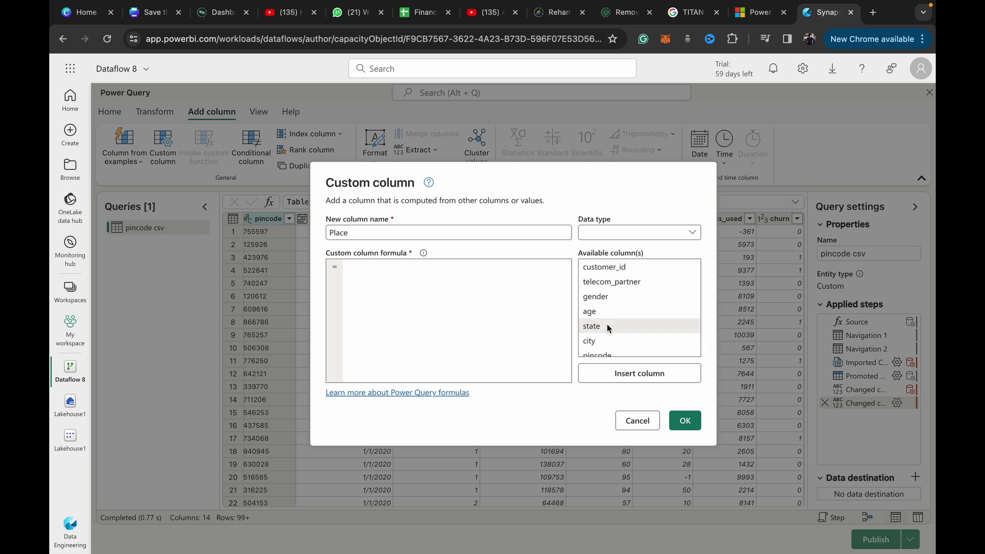
click(625, 382)
text(")
key(Left)
text(&" - "&)
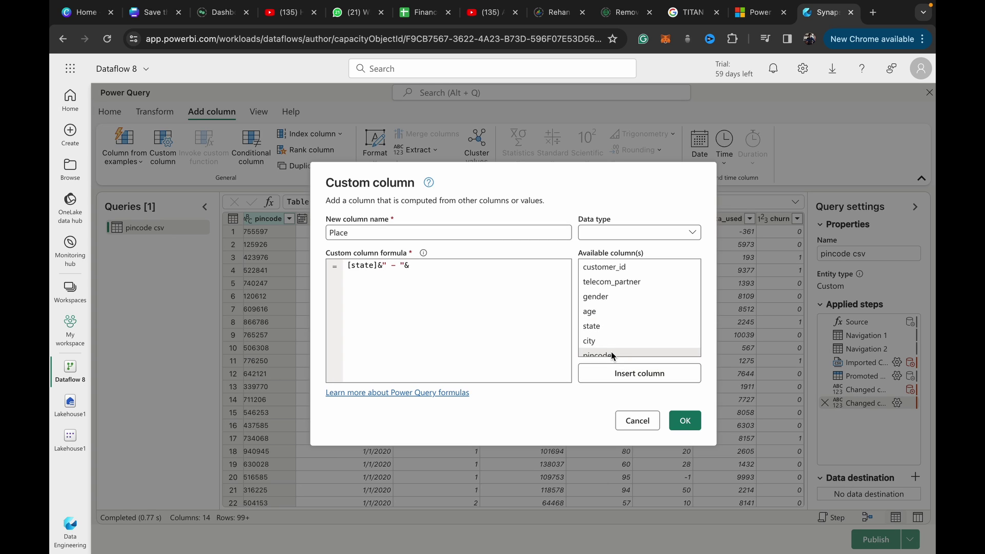
Step: Append [pincode] to the Place formula, set type Text and create the column
scroll(617, 318, down, 1)
click(617, 323)
click(620, 377)
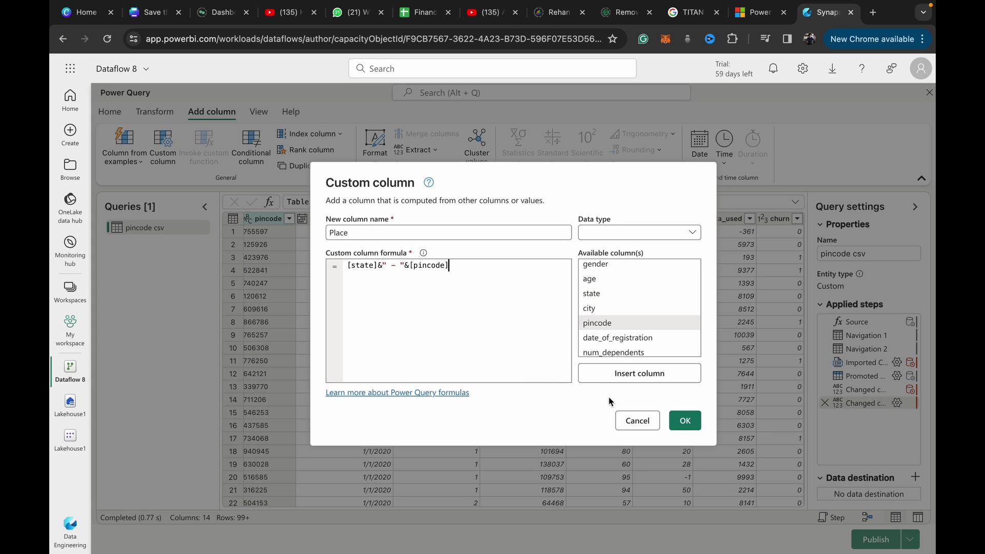
click(656, 234)
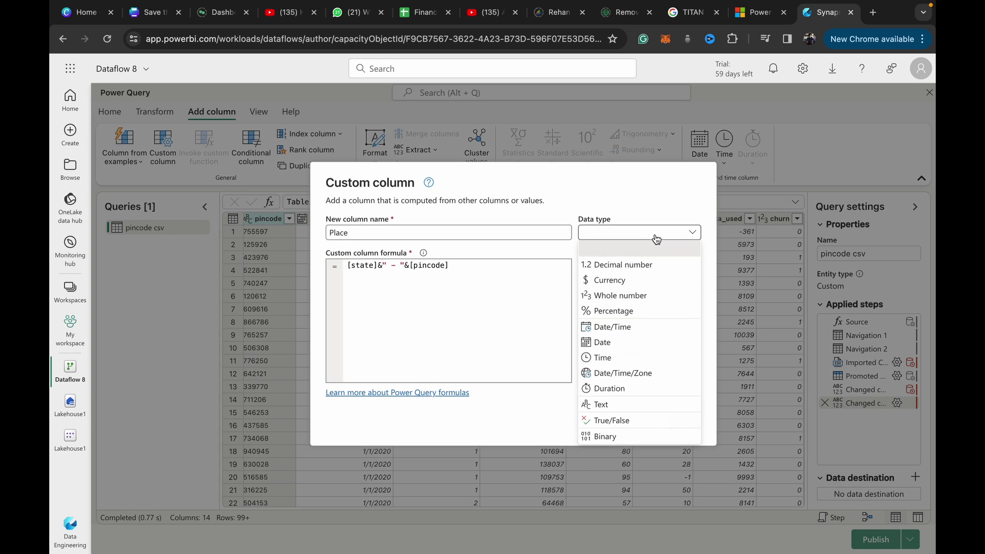
click(620, 409)
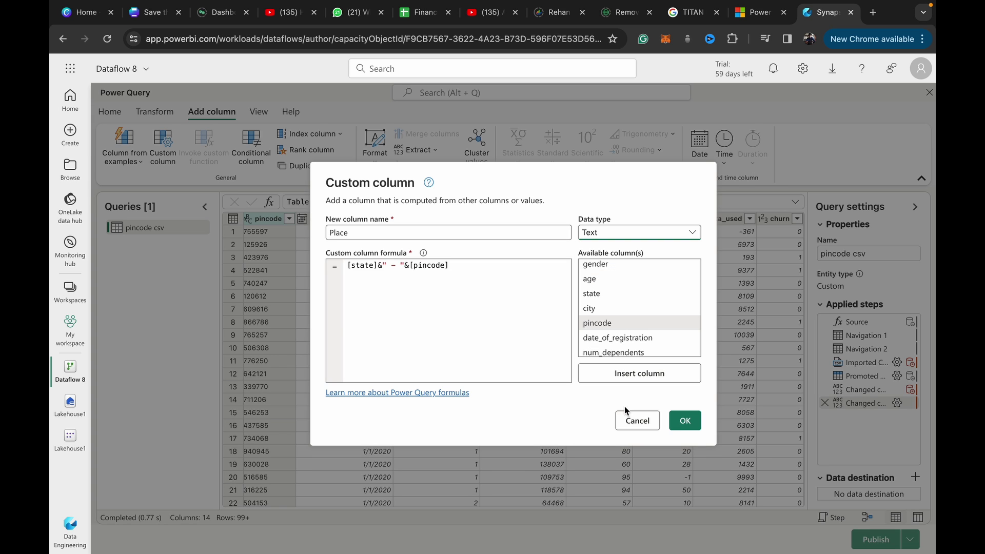
click(685, 420)
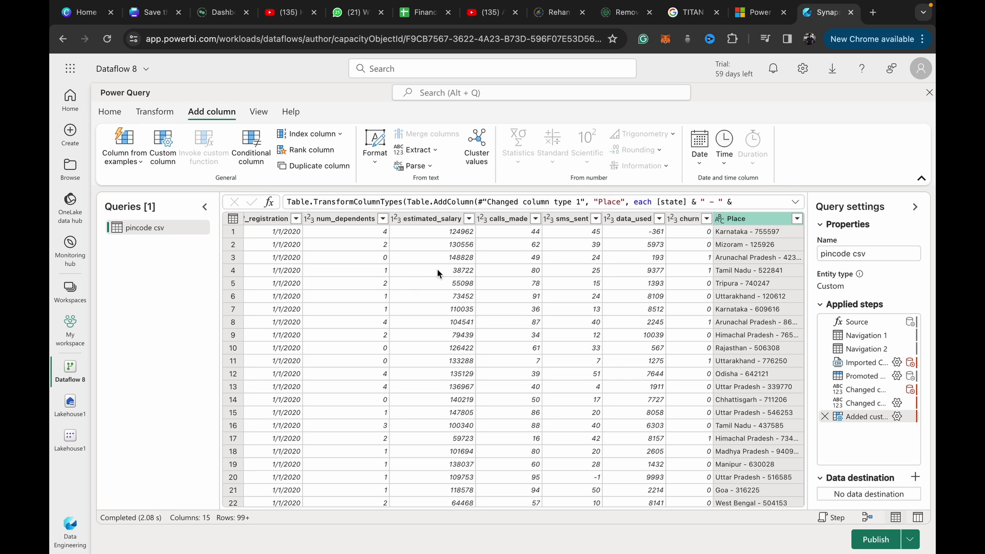
Step: Add a custom column Count with formula 1 and Whole number type
click(166, 148)
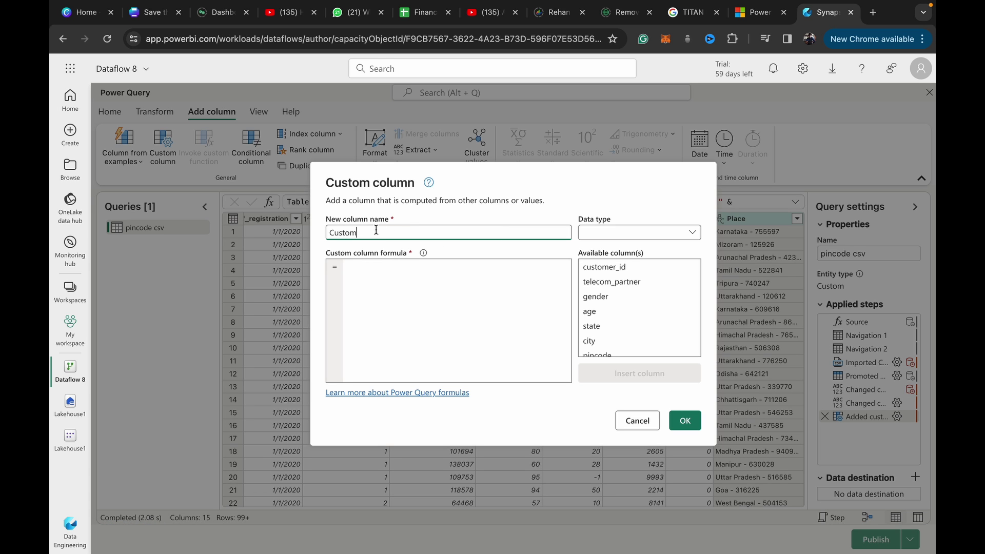
drag(377, 229, 336, 232)
text(oun)
click(368, 272)
text(1)
click(665, 232)
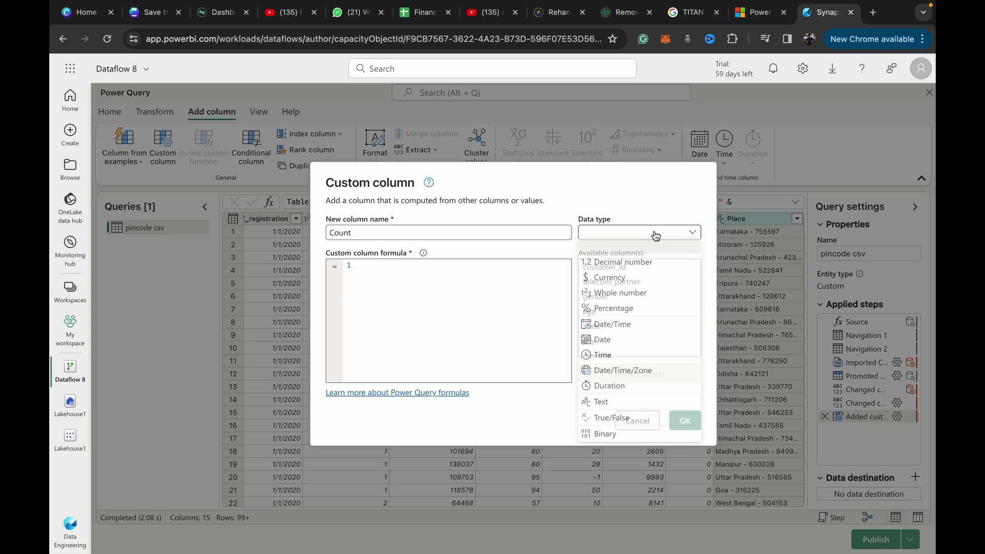
click(626, 297)
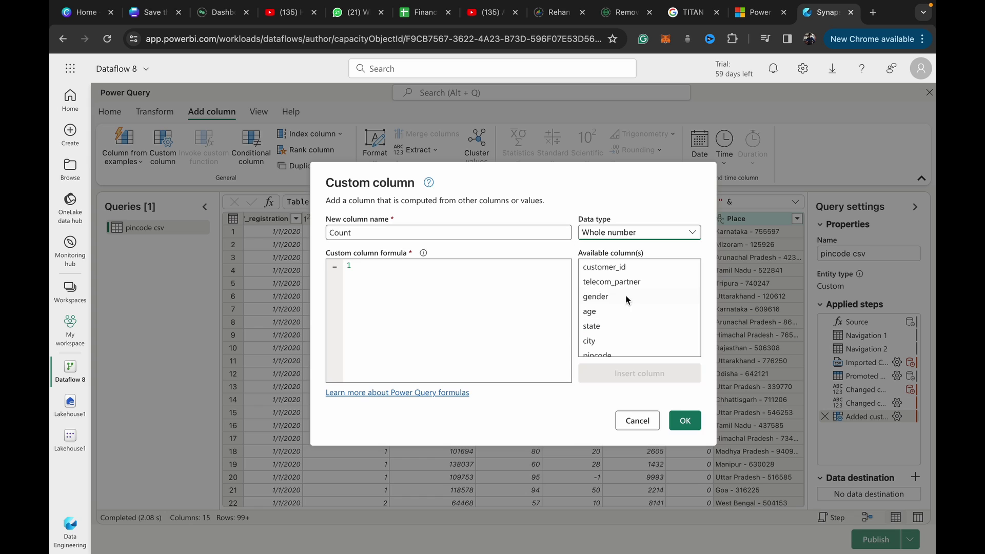
click(684, 421)
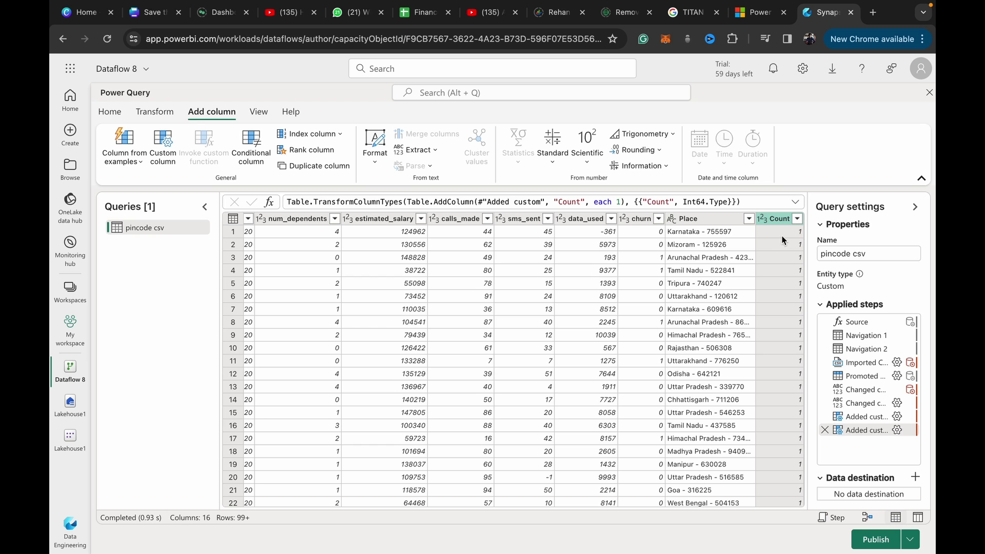
scroll(777, 464, down, 5)
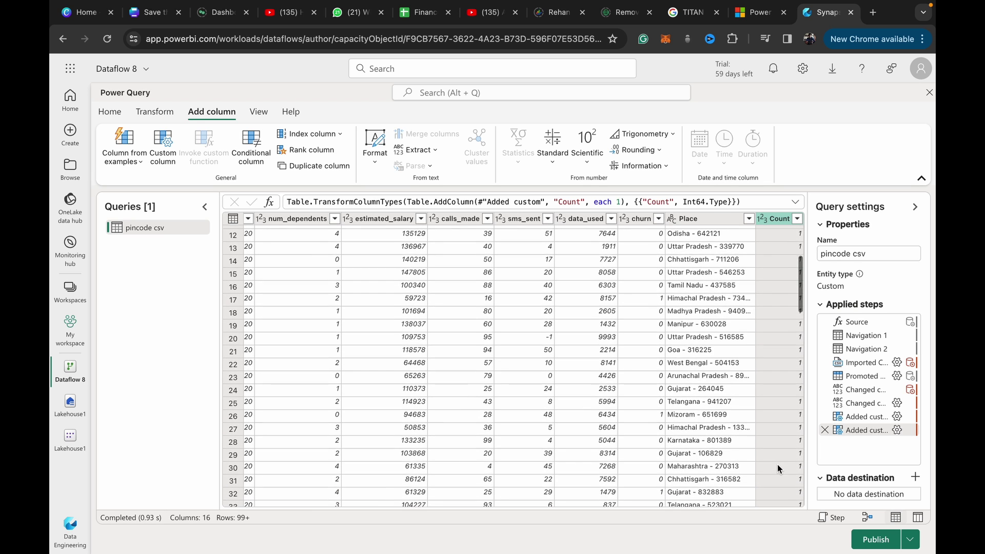
scroll(776, 463, up, 5)
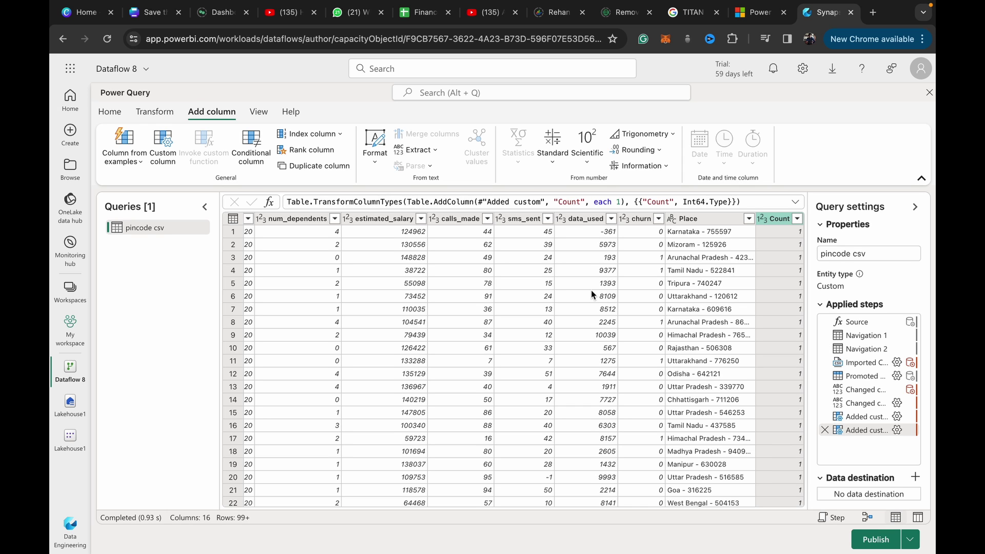
Step: Turn on Diagram view, then start and cancel a Lakehouse data destination
click(867, 517)
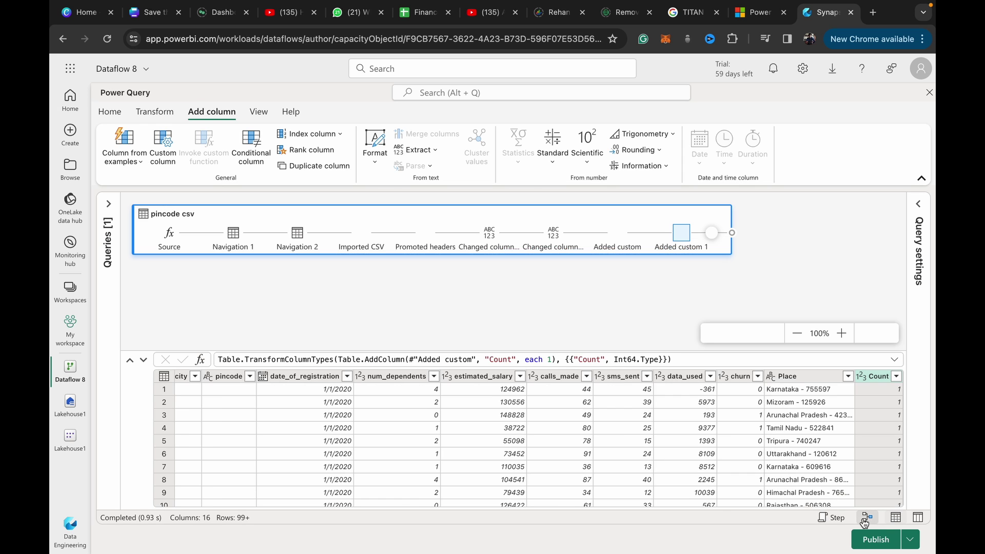
click(706, 220)
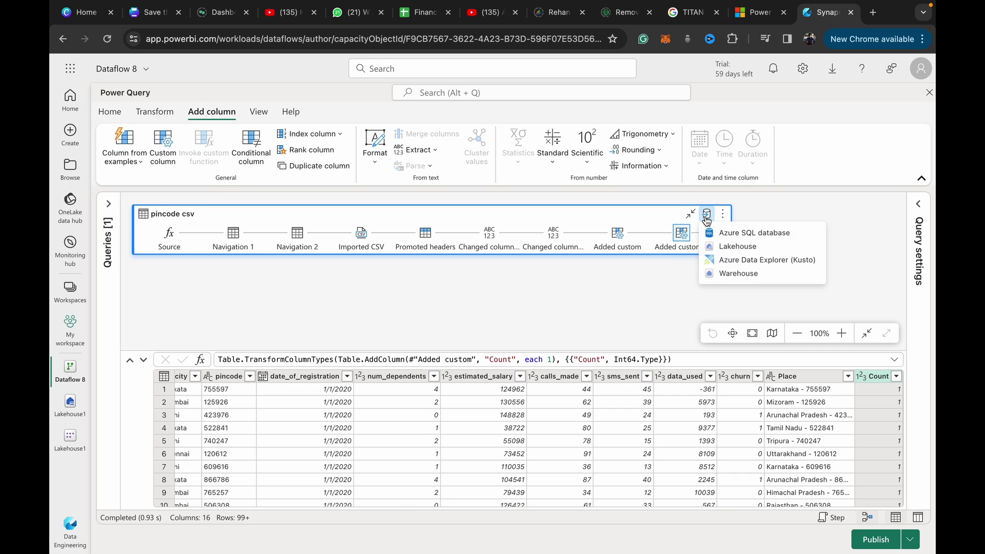
click(724, 247)
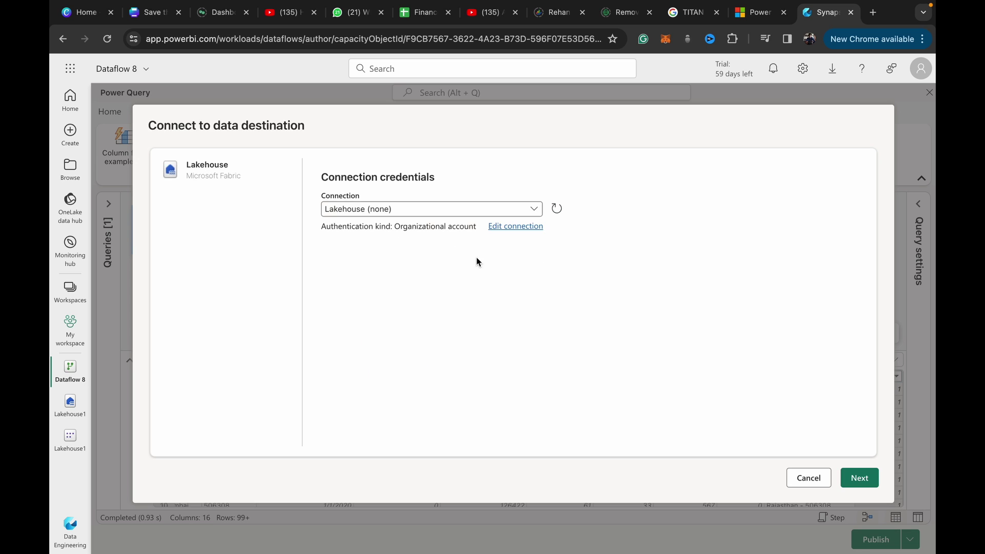
click(859, 478)
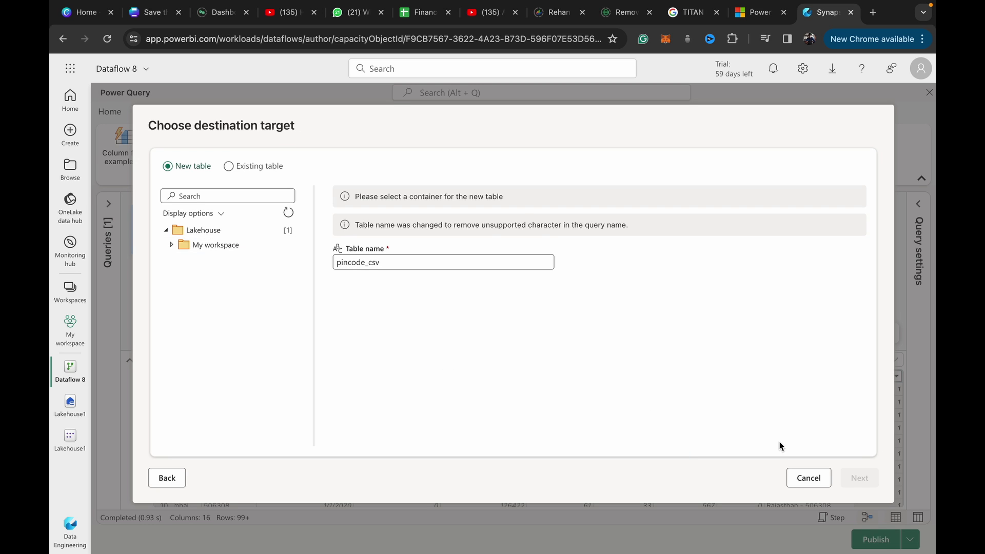
click(819, 482)
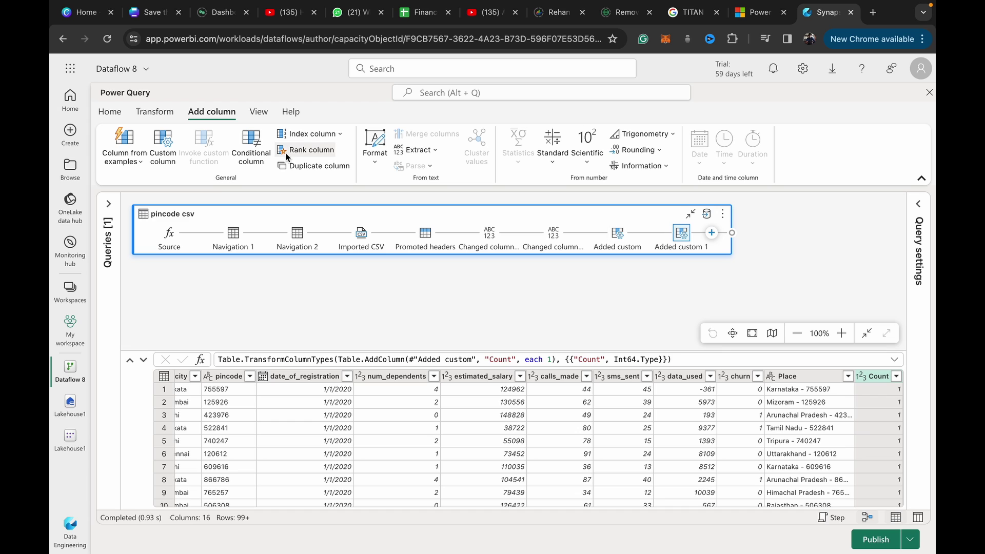
click(154, 112)
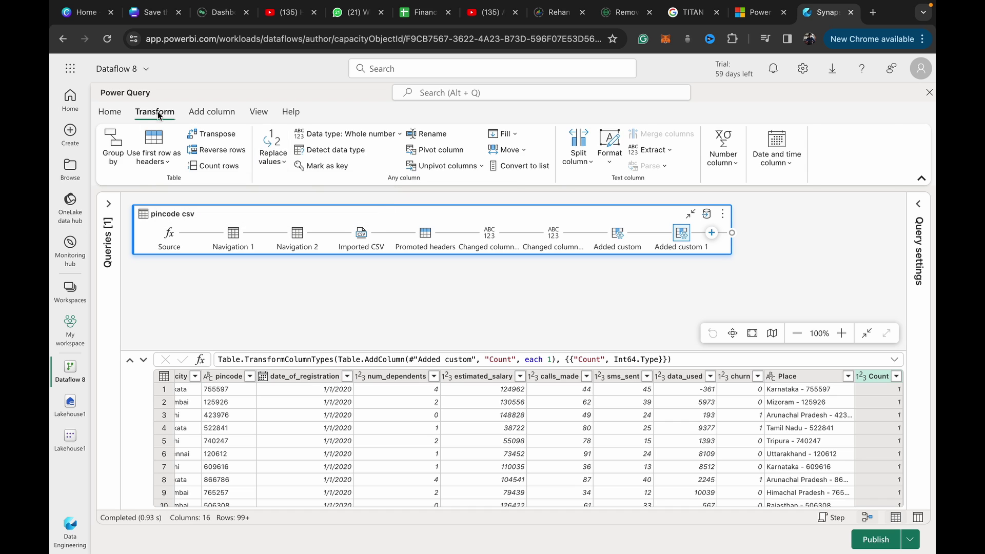
Step: Keep the top 100 rows of the pincode csv query
click(115, 116)
click(585, 157)
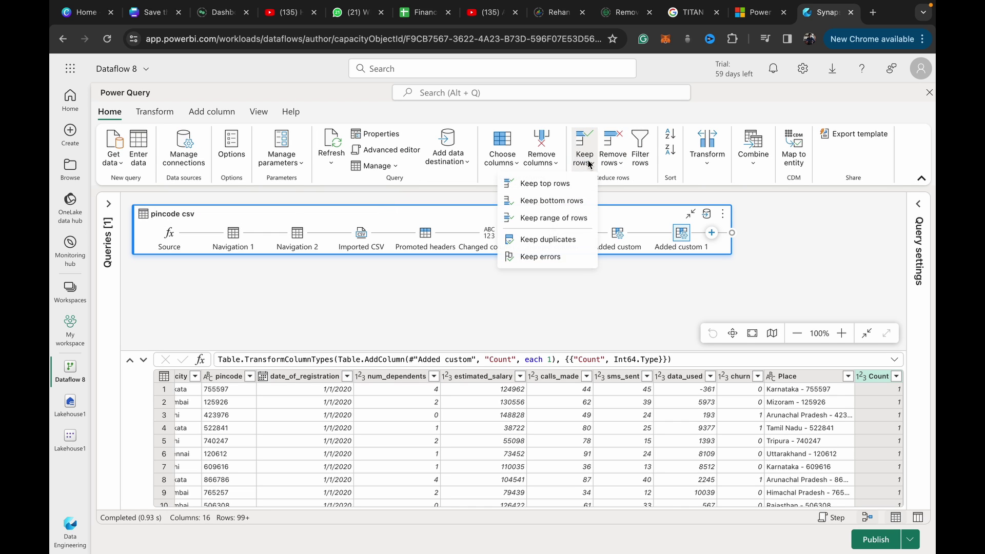
click(571, 182)
text(100)
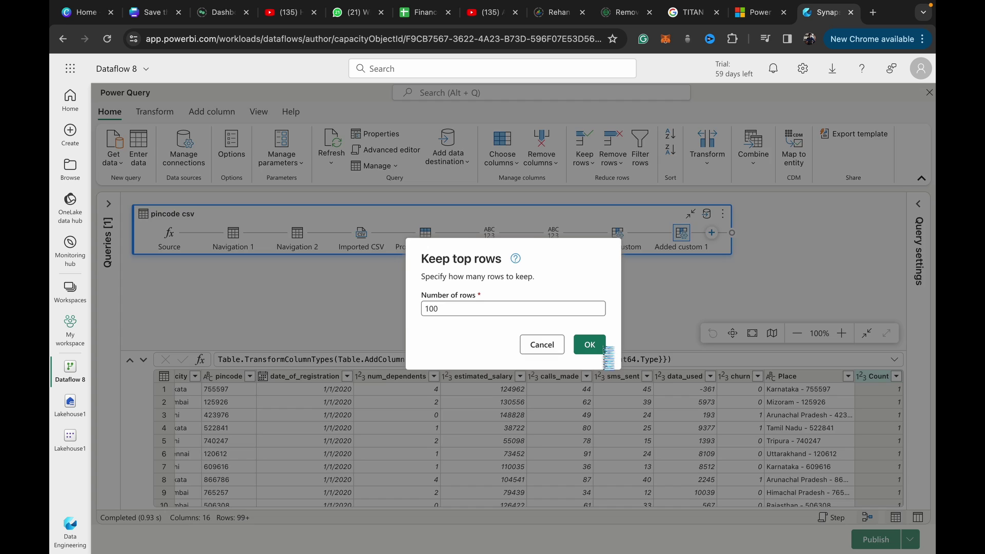
click(590, 344)
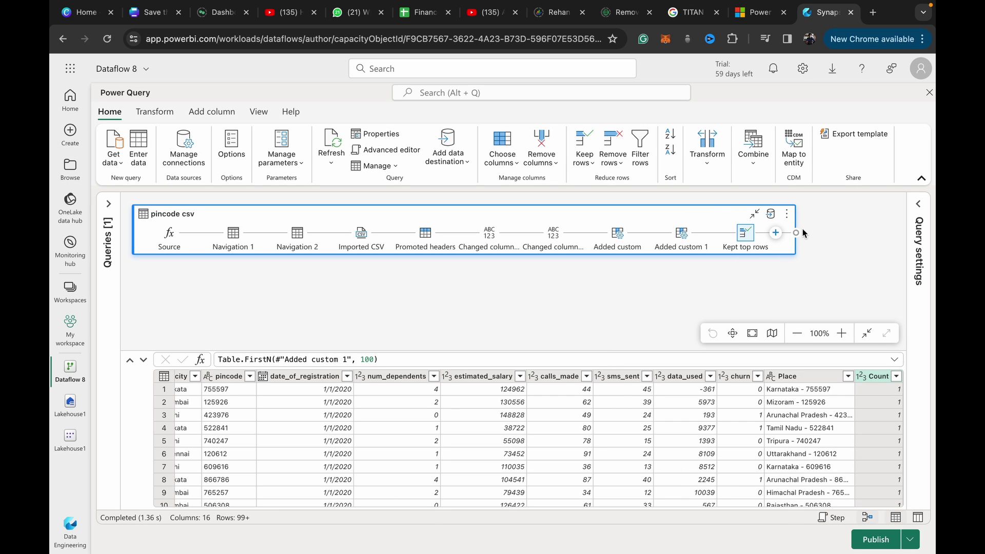
Step: Set the destination to a new table Pincode in Lakehouse1
click(770, 214)
click(792, 246)
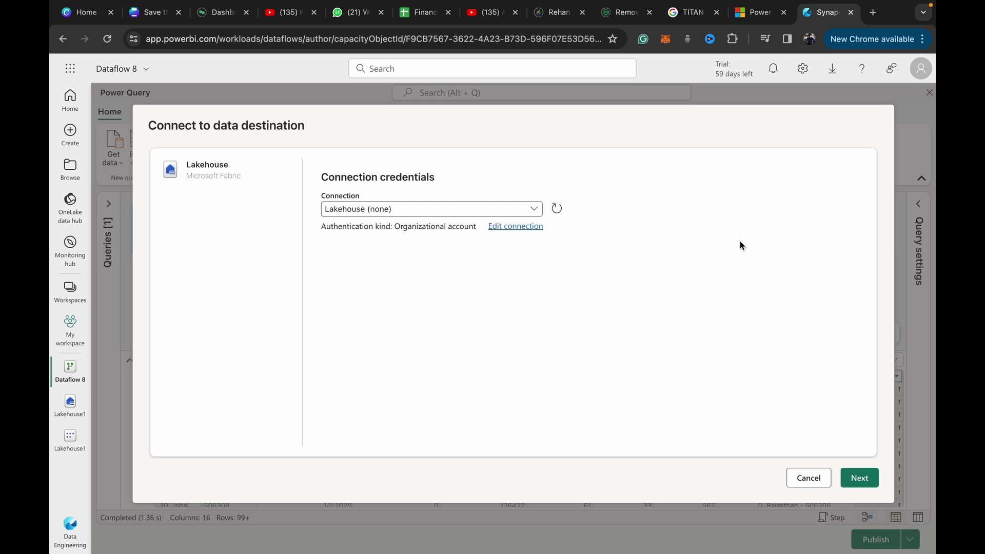
click(859, 477)
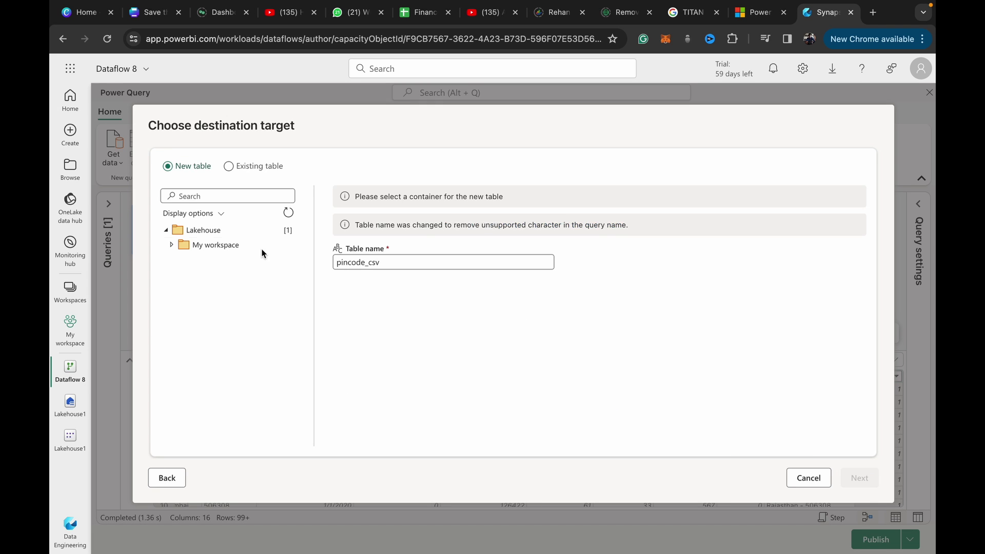
click(172, 247)
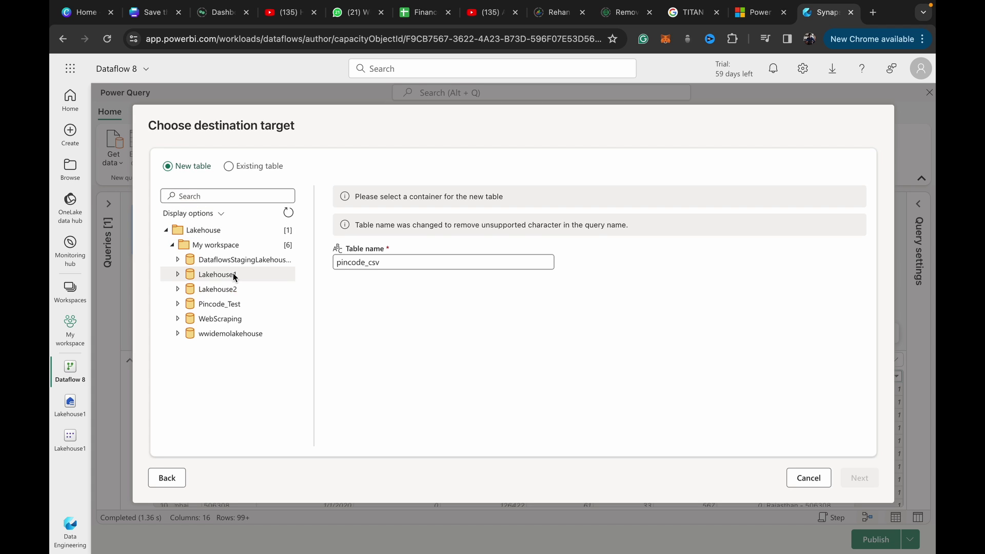
click(180, 275)
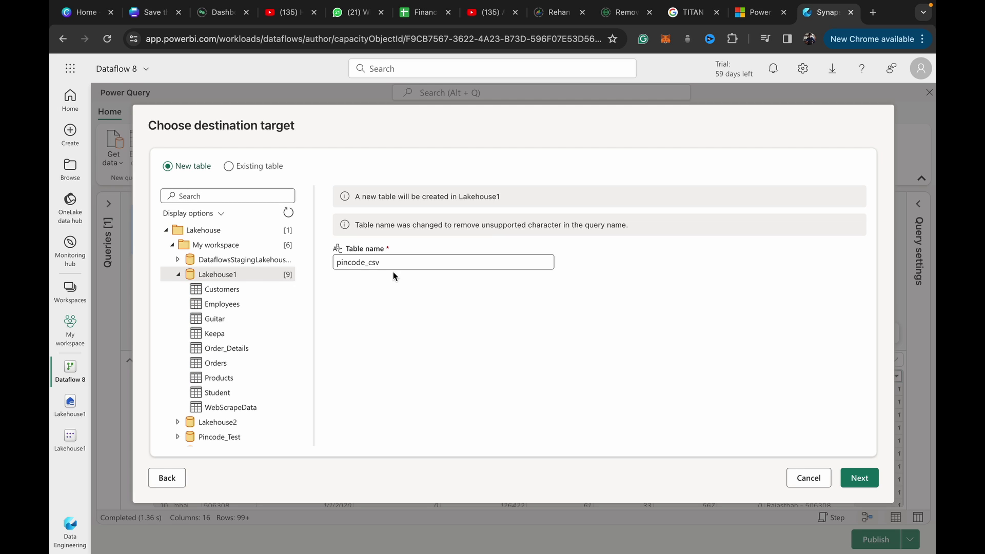
drag(396, 263, 318, 267)
text(Pincode)
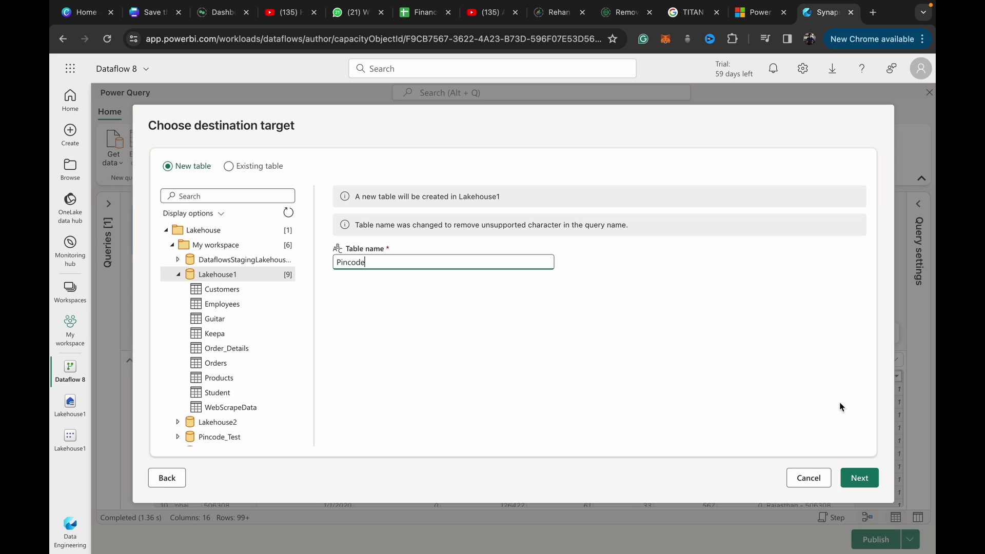
click(859, 482)
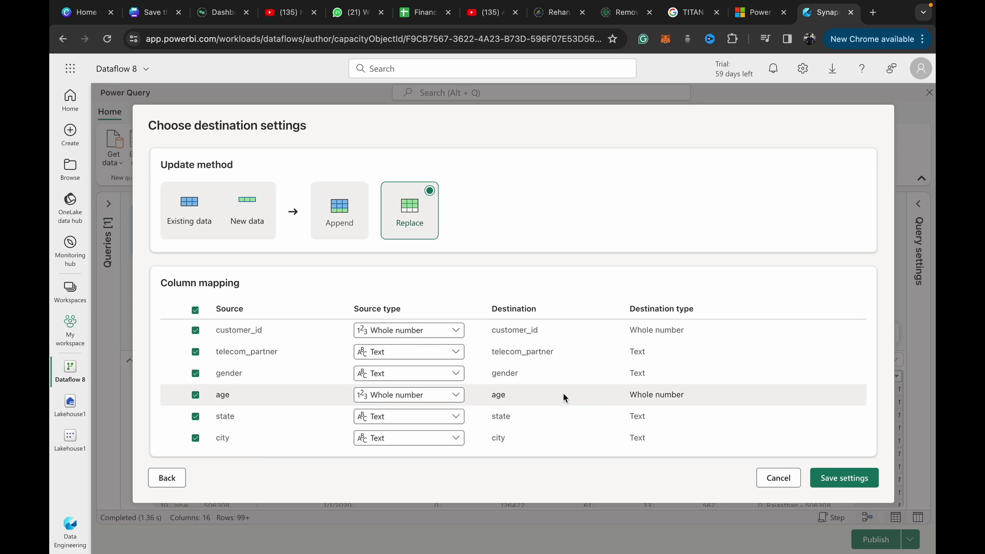
Step: Keep Replace and the default column mapping, and save the destination settings
scroll(562, 398, down, 5)
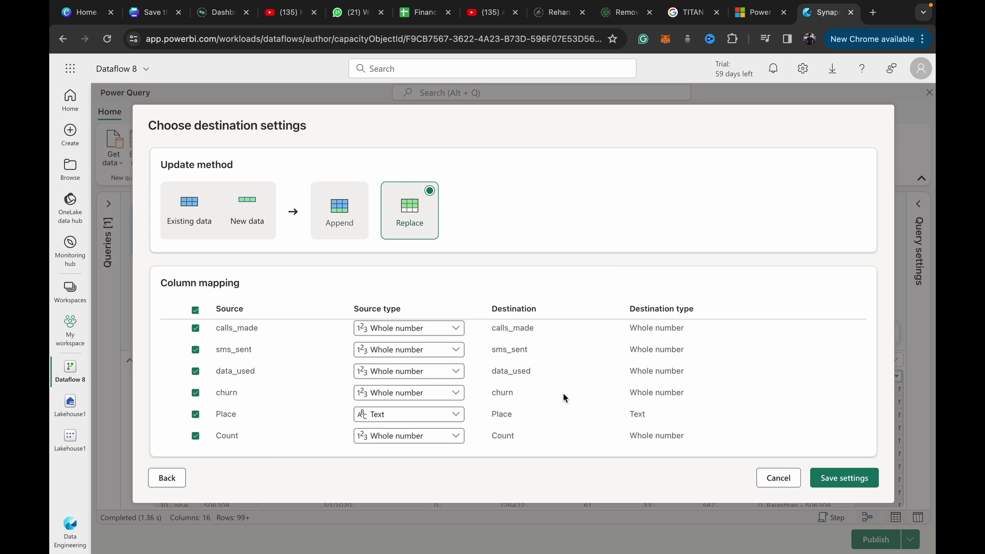
scroll(563, 398, up, 5)
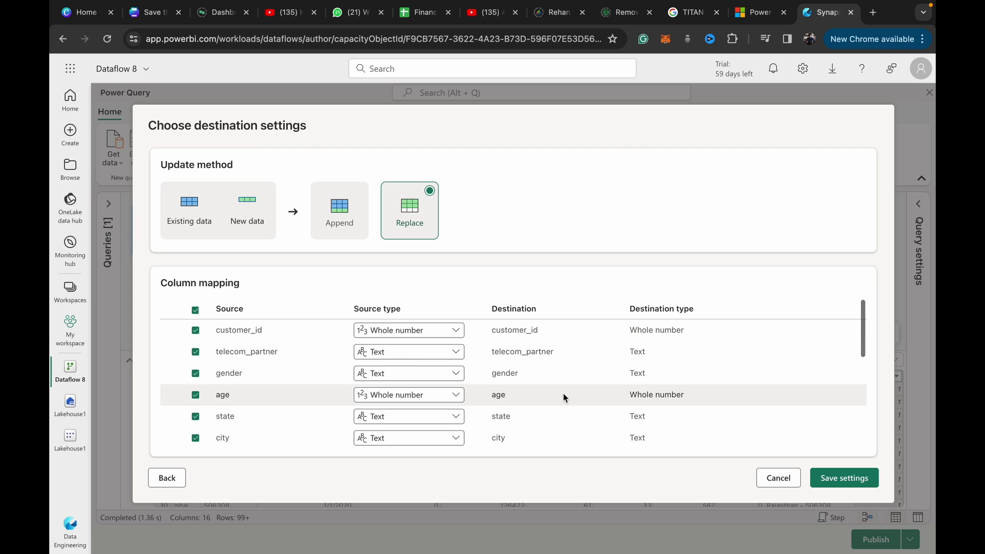
scroll(563, 398, down, 5)
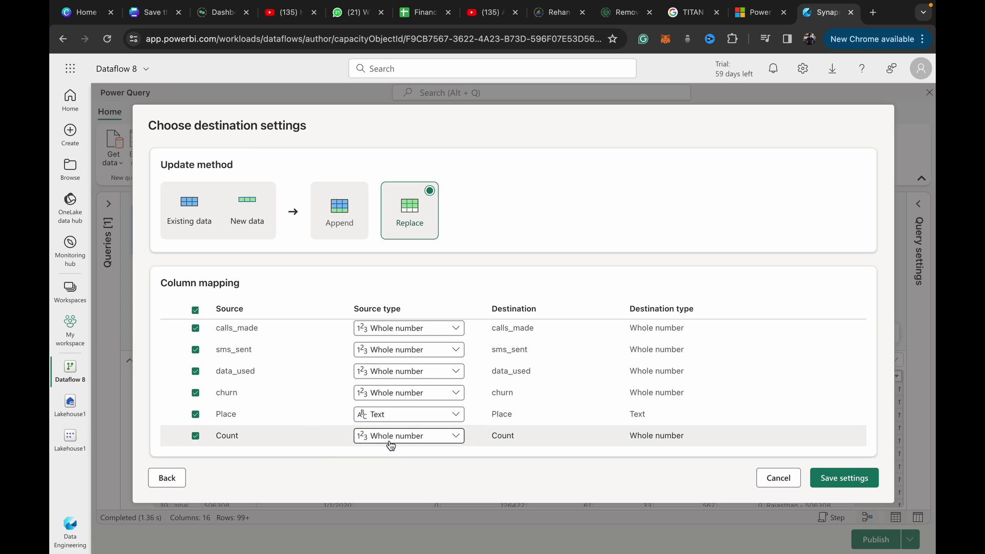
scroll(701, 354, up, 2)
scroll(701, 353, down, 2)
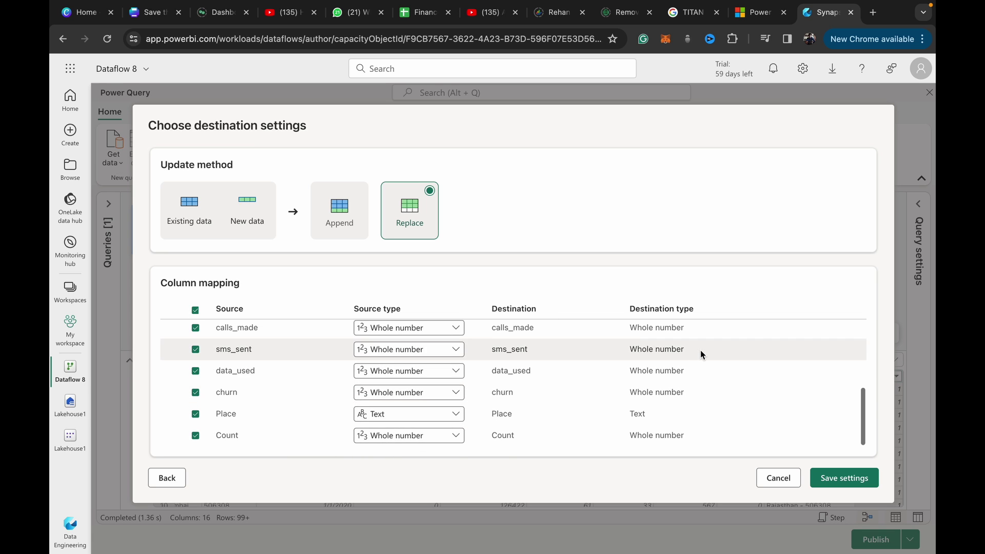
click(836, 479)
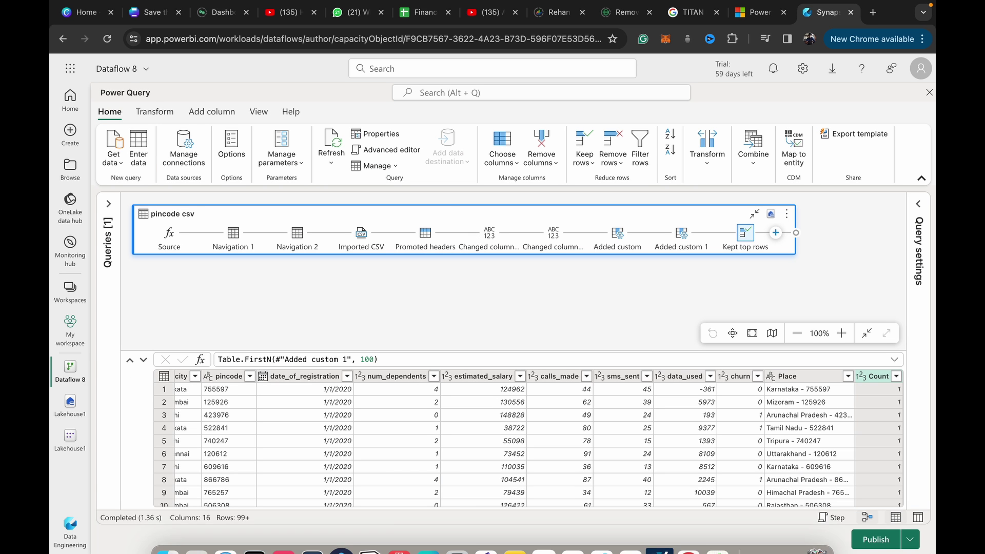
Step: Publish Dataflow 8 now, then open Lakehouse1 from My workspace
click(909, 545)
click(859, 493)
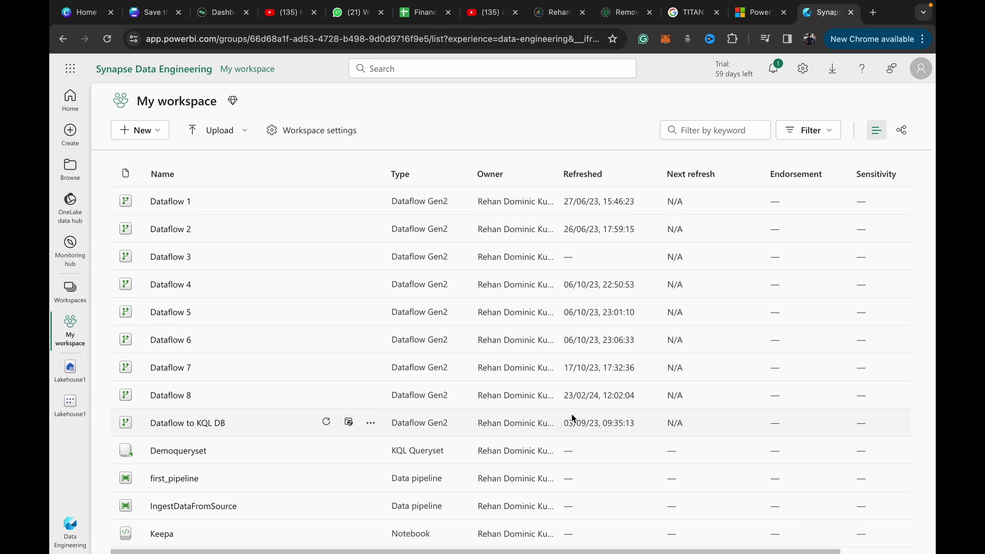
scroll(352, 425, down, 1)
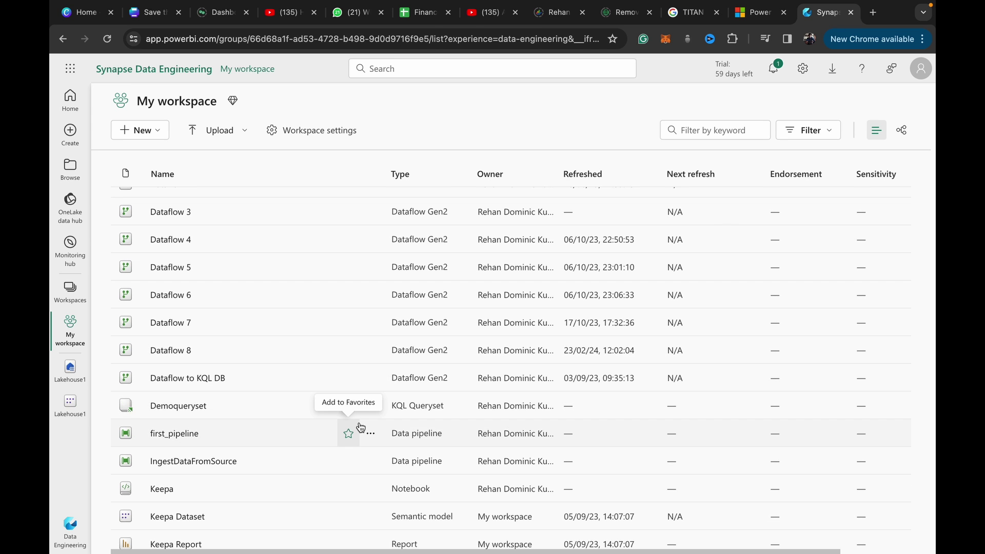
scroll(361, 427, down, 2)
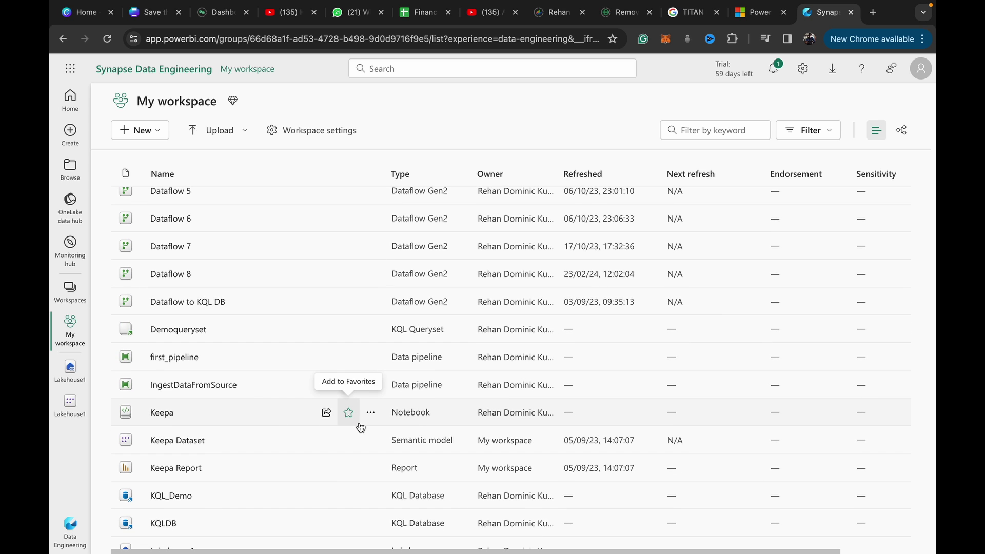
scroll(361, 426, down, 4)
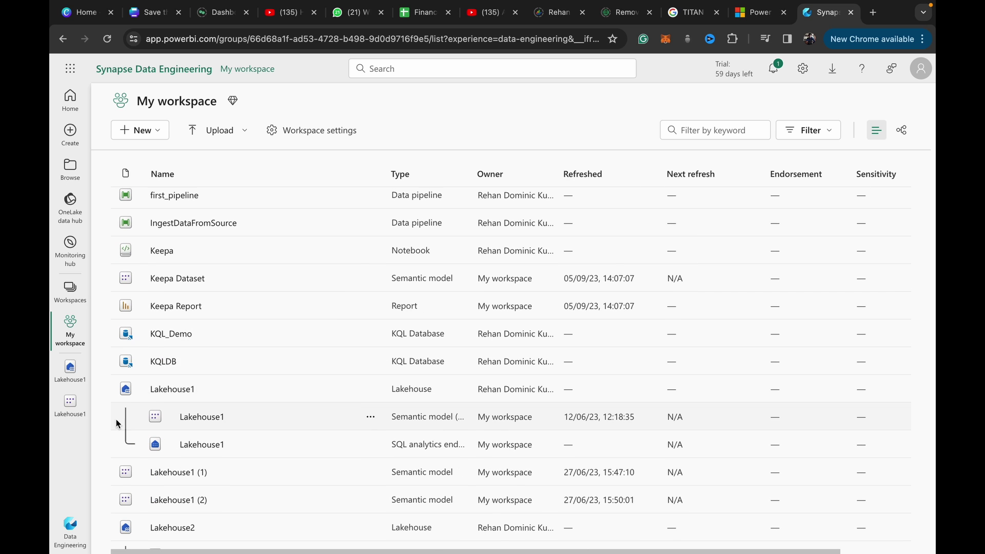
click(180, 392)
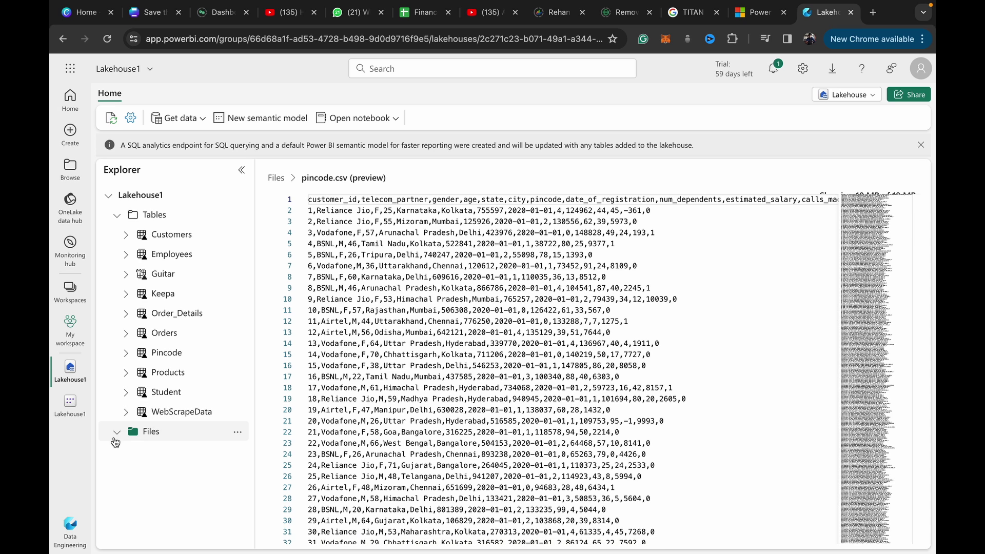
Step: Preview the Pincode table and scroll right to the Place and Count columns
click(169, 352)
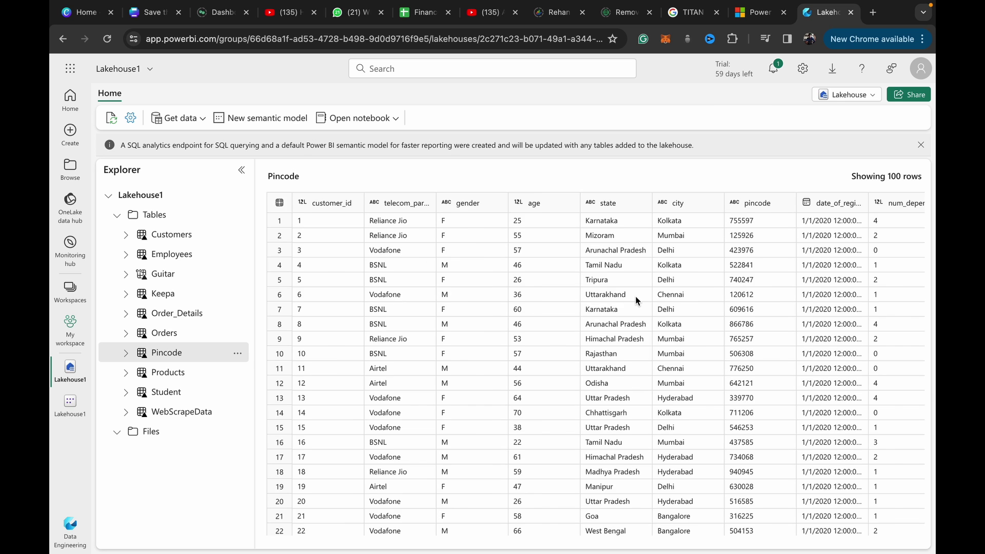
scroll(636, 298, right, 10)
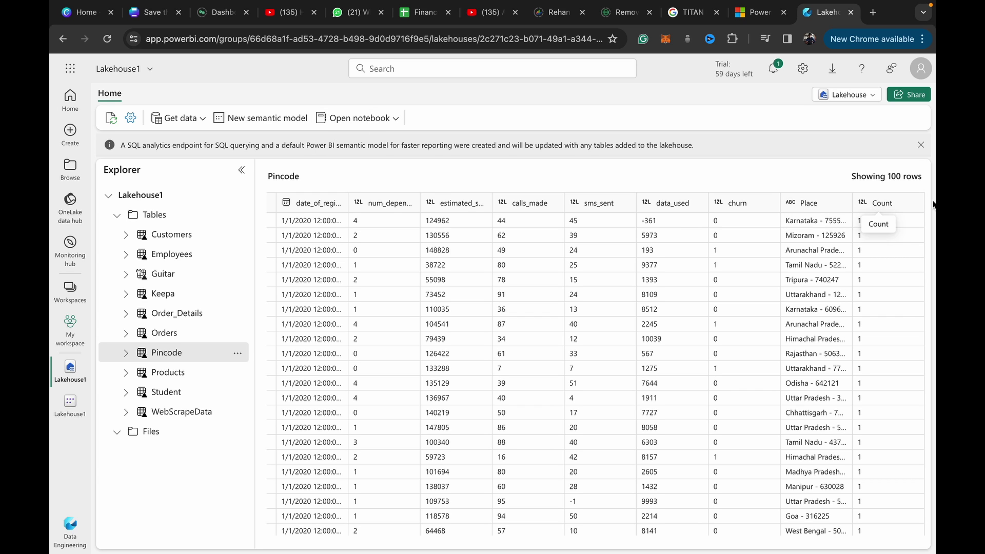
Step: Create the Pincode_SM semantic model in the DWD_SM workspace with the Pincode table
click(257, 115)
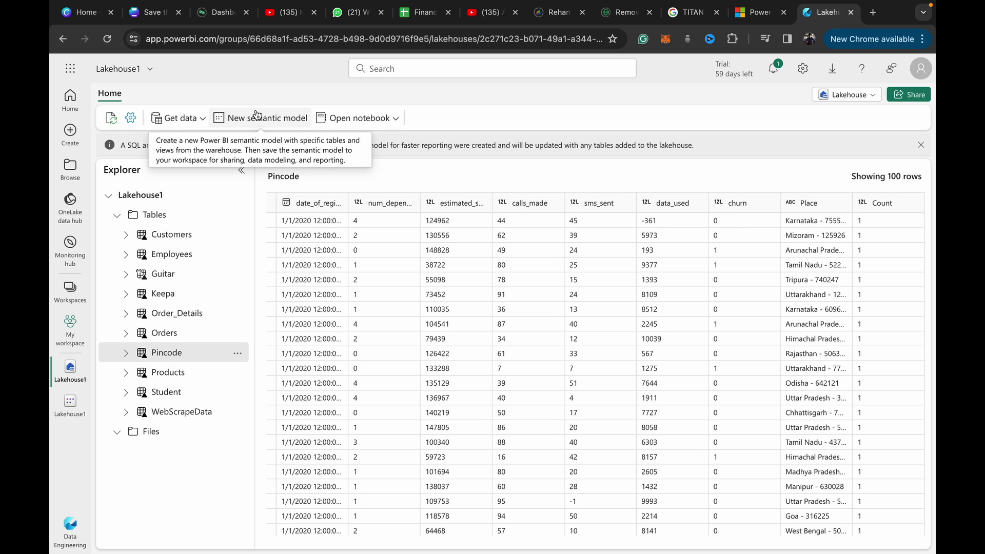
click(256, 115)
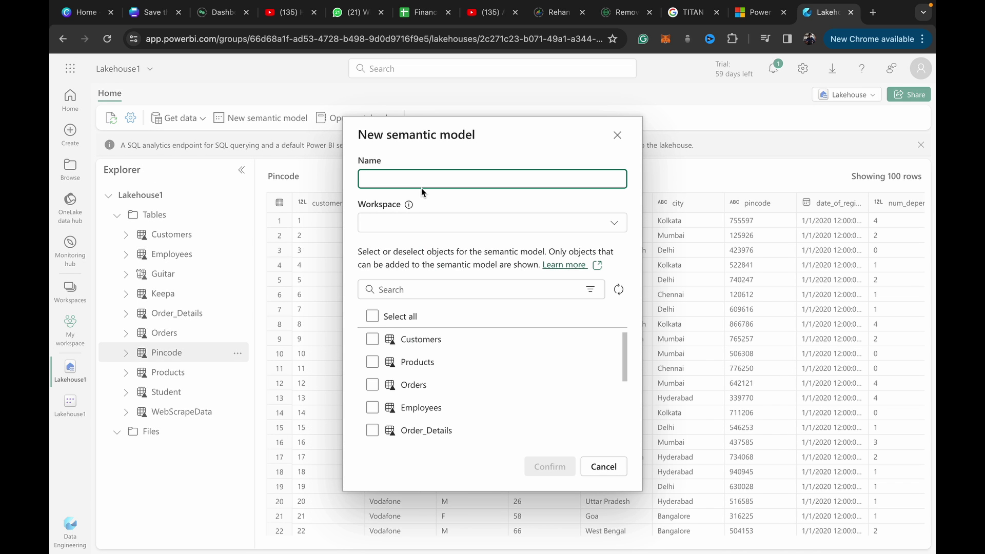
text(Pincode_SM)
click(430, 224)
click(422, 255)
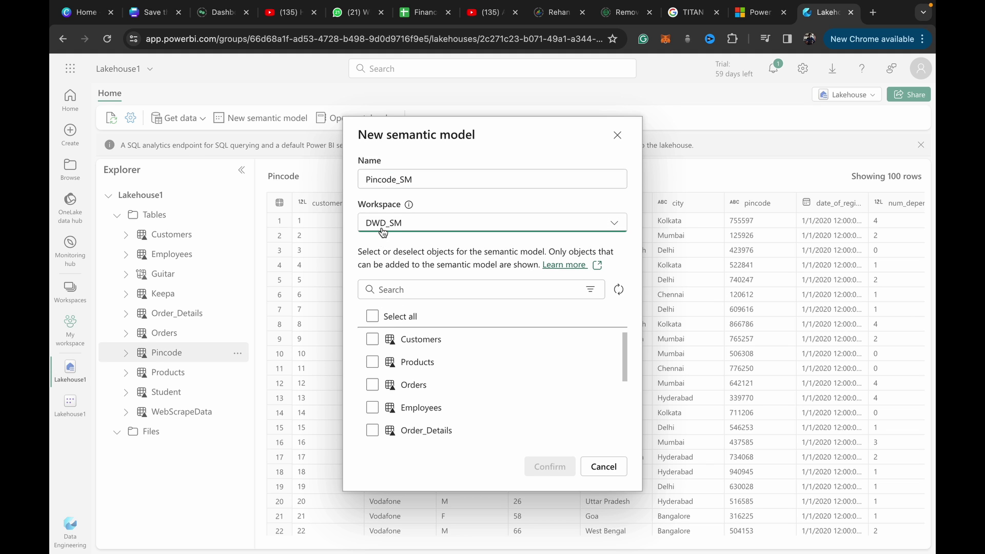
scroll(374, 392, down, 3)
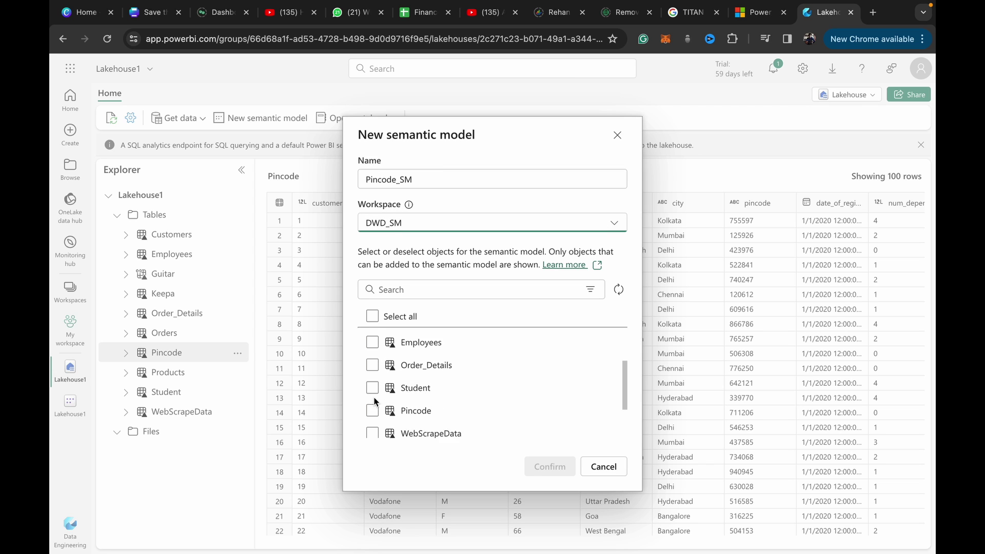
click(373, 390)
click(549, 464)
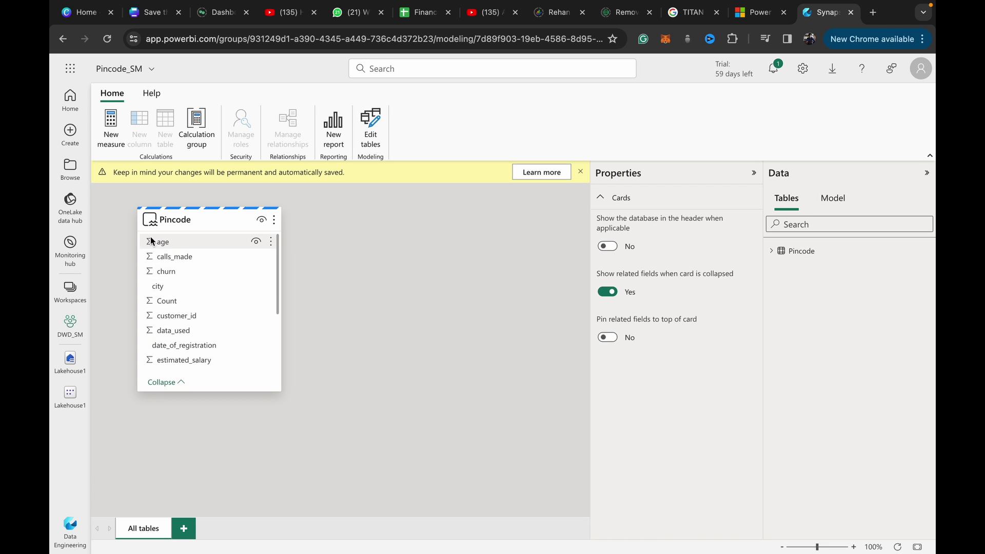
Step: Enlarge the Pincode table card and review the Count field's advanced properties
scroll(177, 308, down, 2)
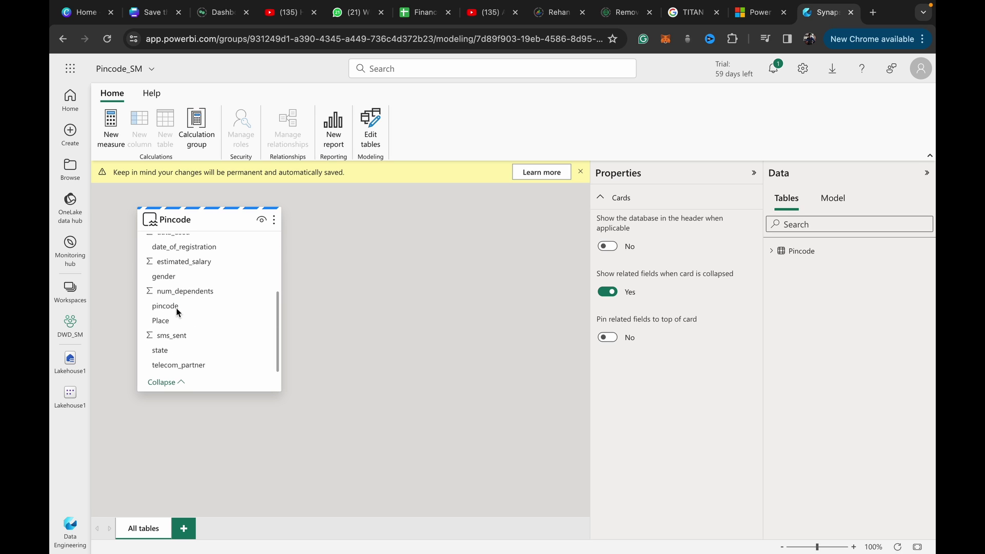
scroll(177, 308, up, 3)
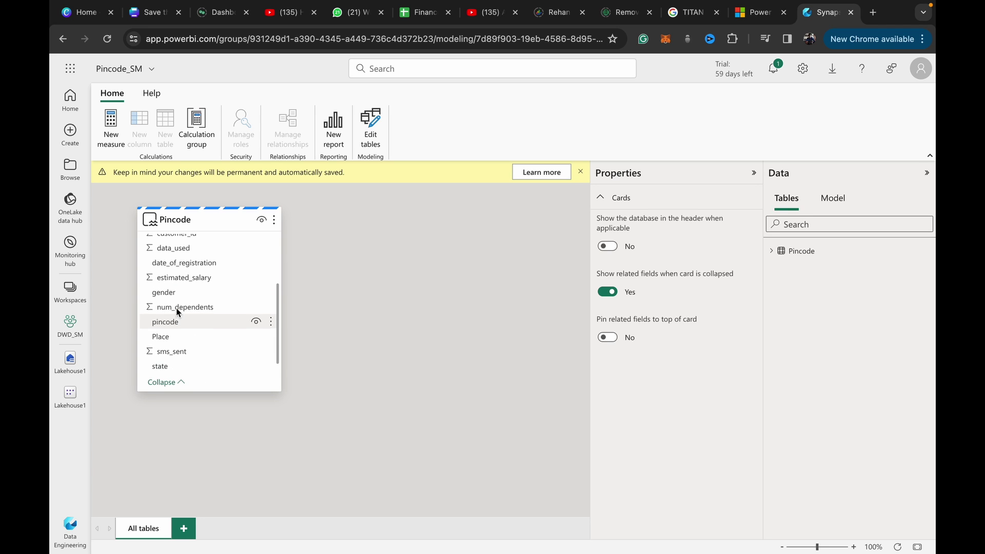
scroll(177, 311, down, 2)
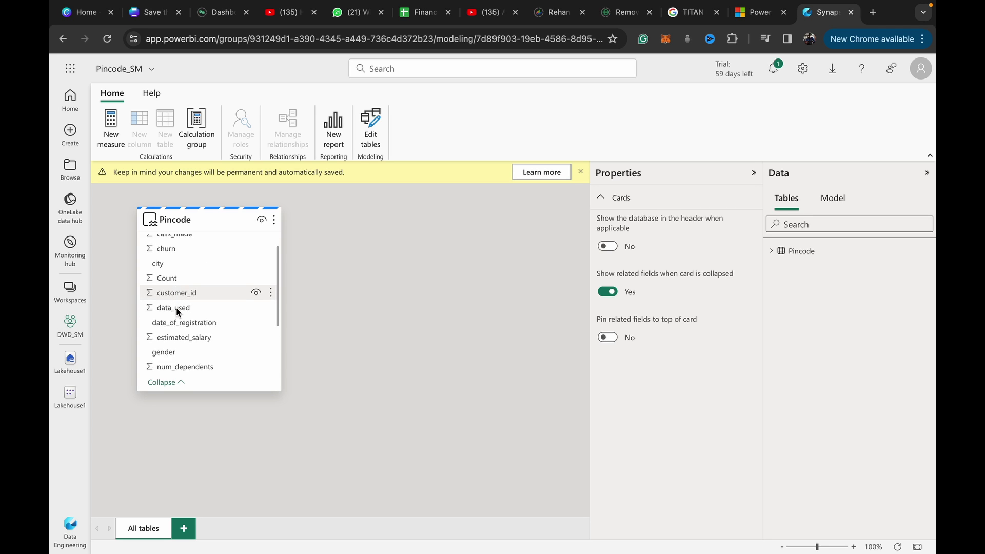
scroll(177, 310, up, 1)
scroll(177, 310, up, 1)
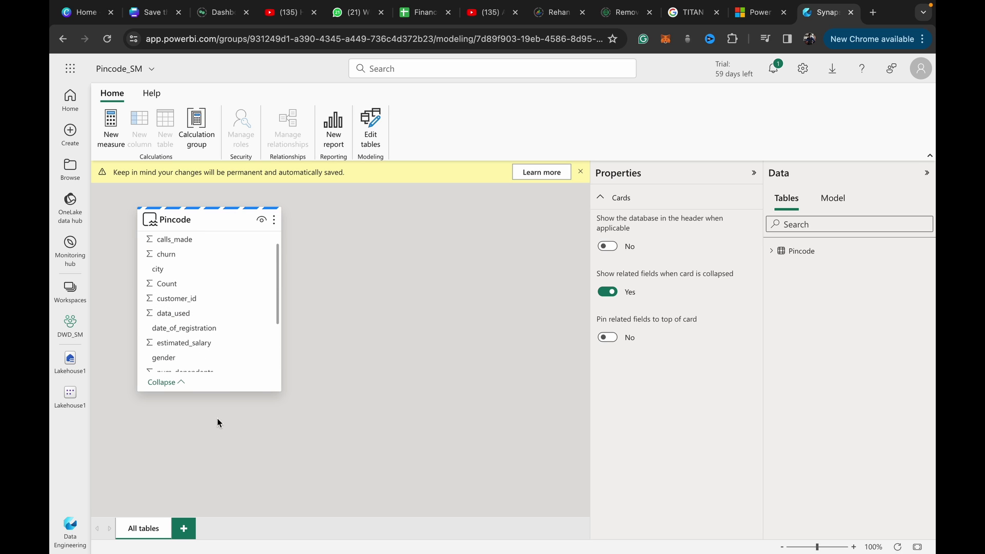
drag(228, 393, 231, 502)
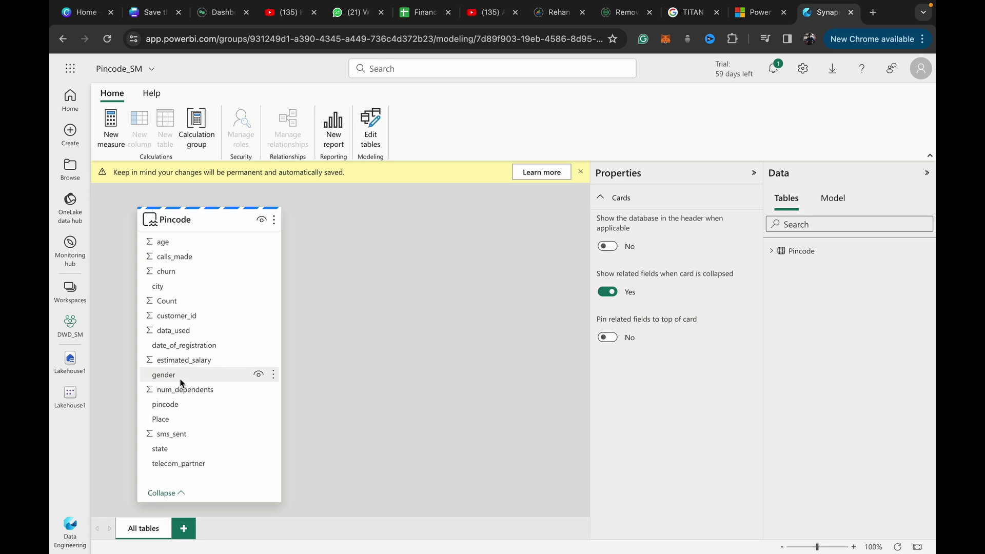
click(176, 302)
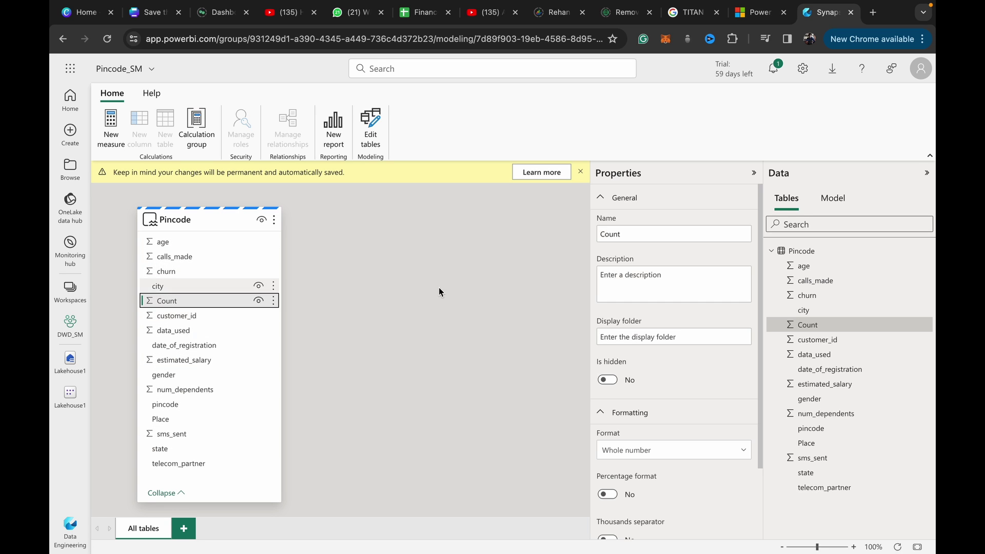
scroll(691, 407, down, 2)
click(653, 523)
scroll(653, 525, down, 3)
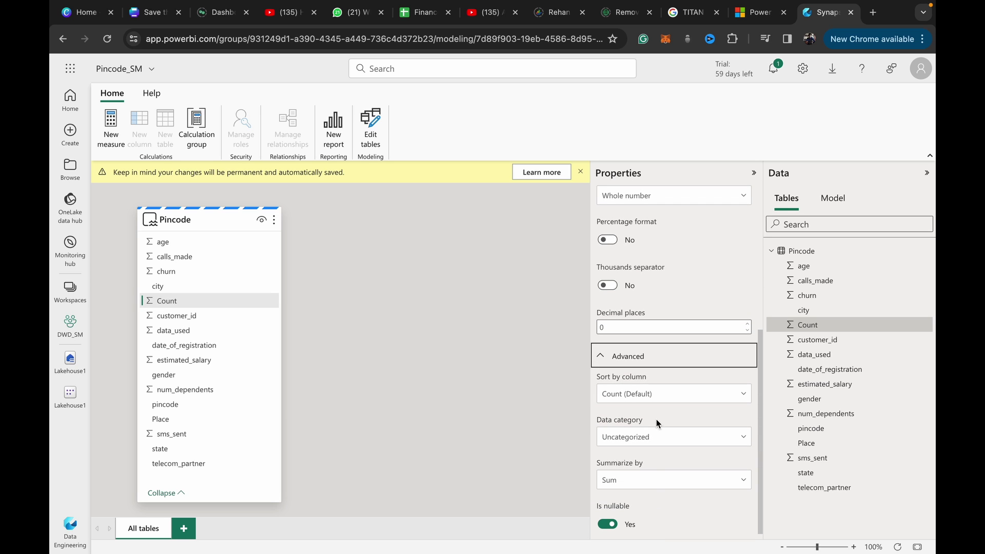
Step: Check the Place field's properties, then start a new report from Pincode_SM
click(464, 273)
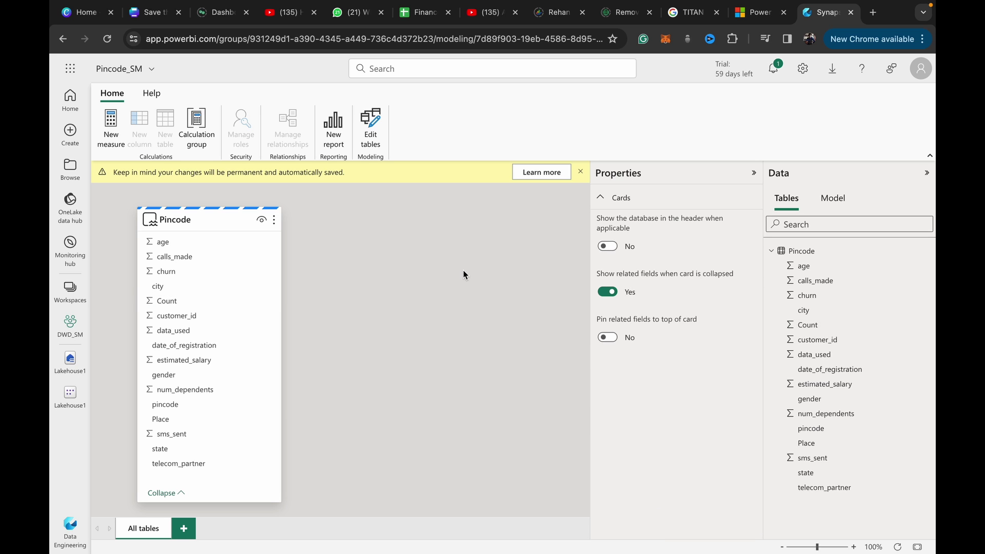
click(165, 422)
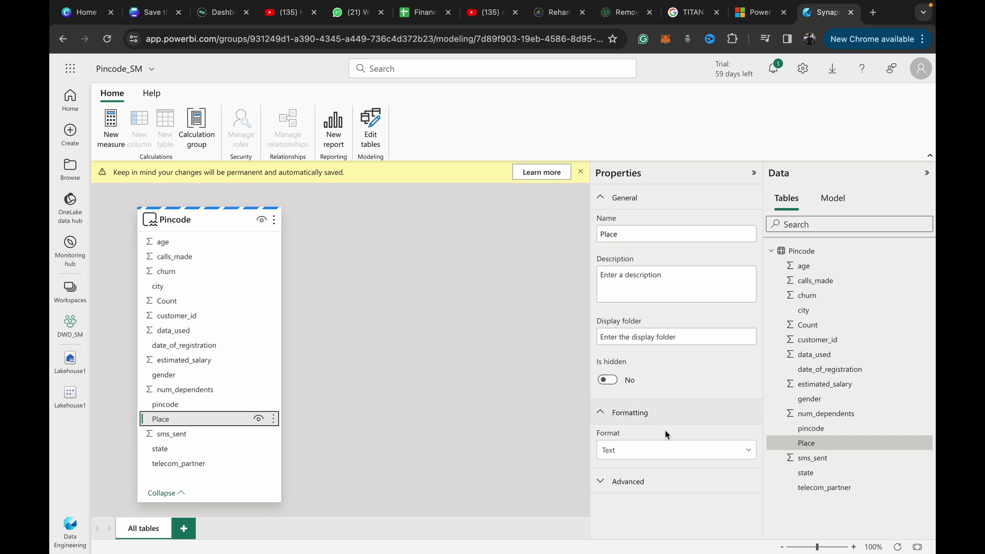
click(393, 434)
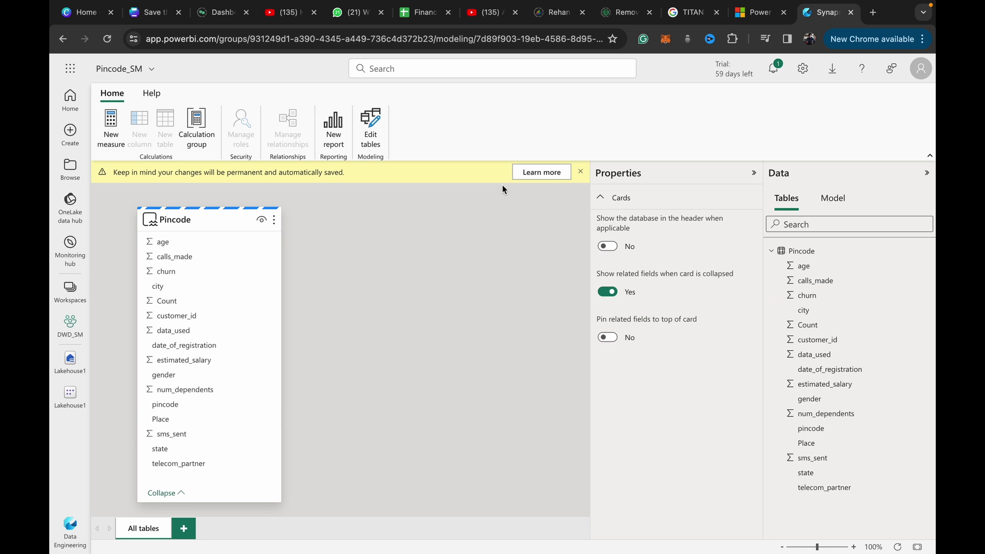
click(333, 136)
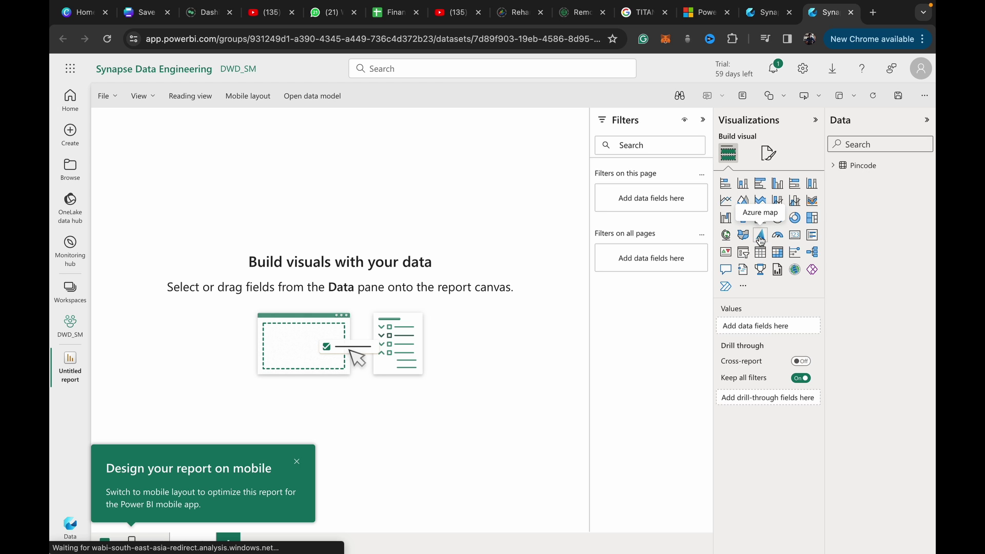
Step: Add a canvas-filling map visual, test the pincode field on it, then remove it
click(725, 234)
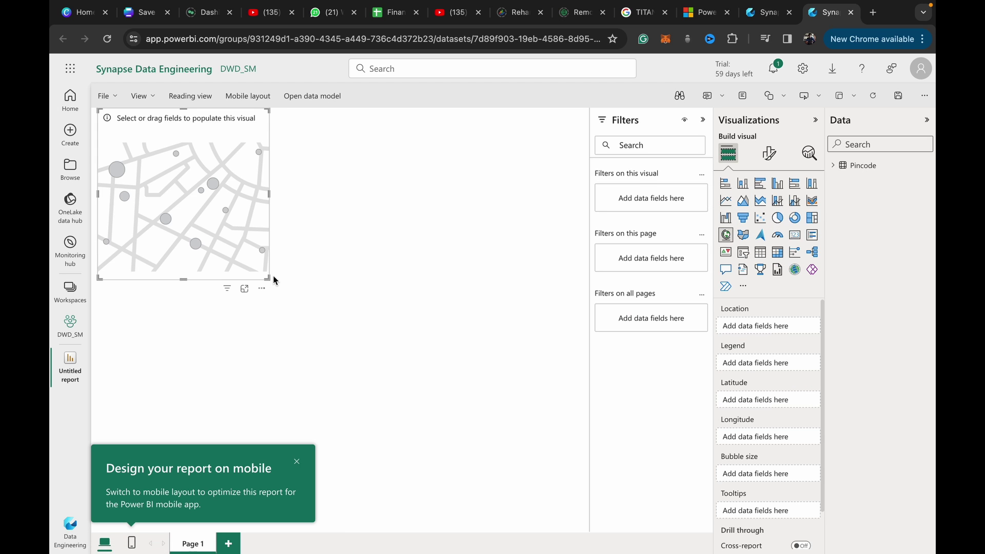
drag(269, 282, 478, 540)
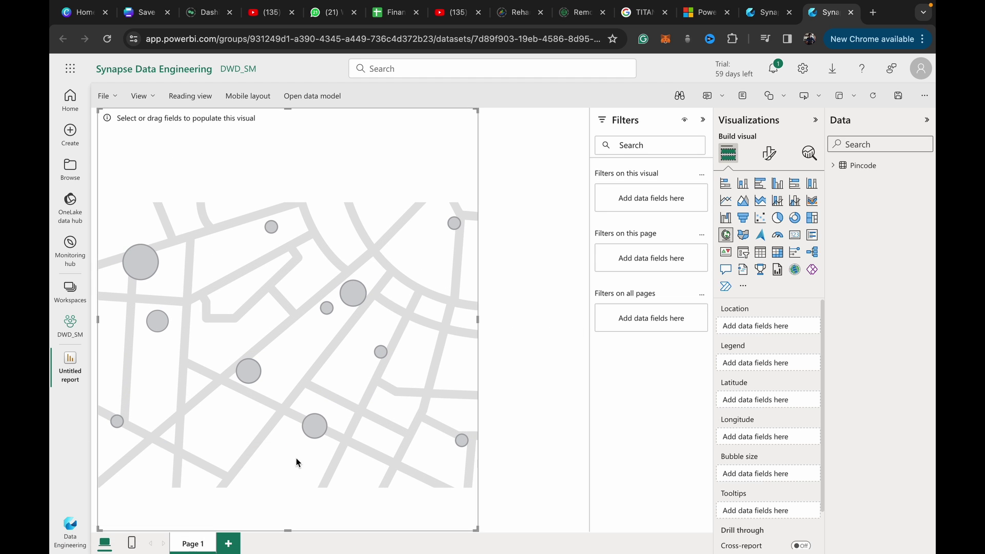
click(833, 167)
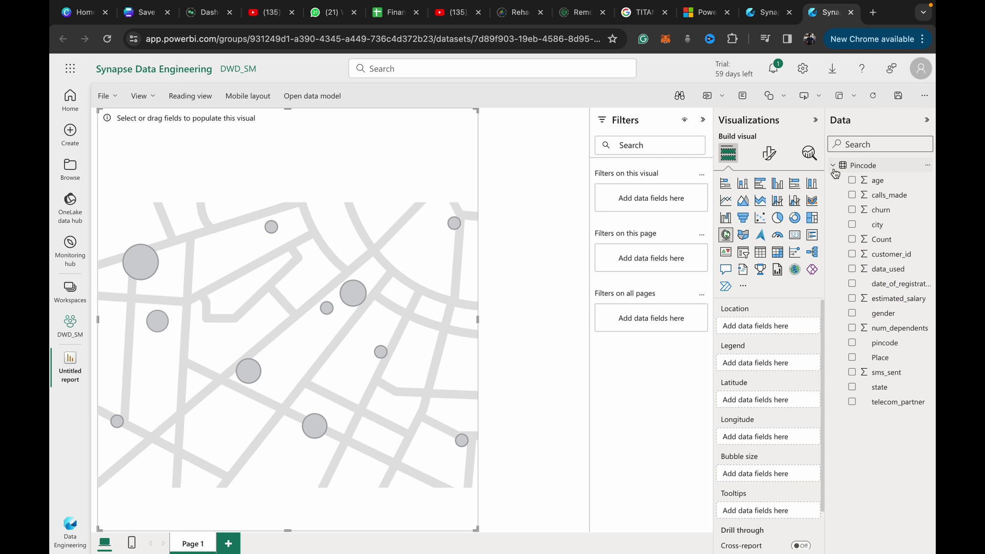
click(853, 344)
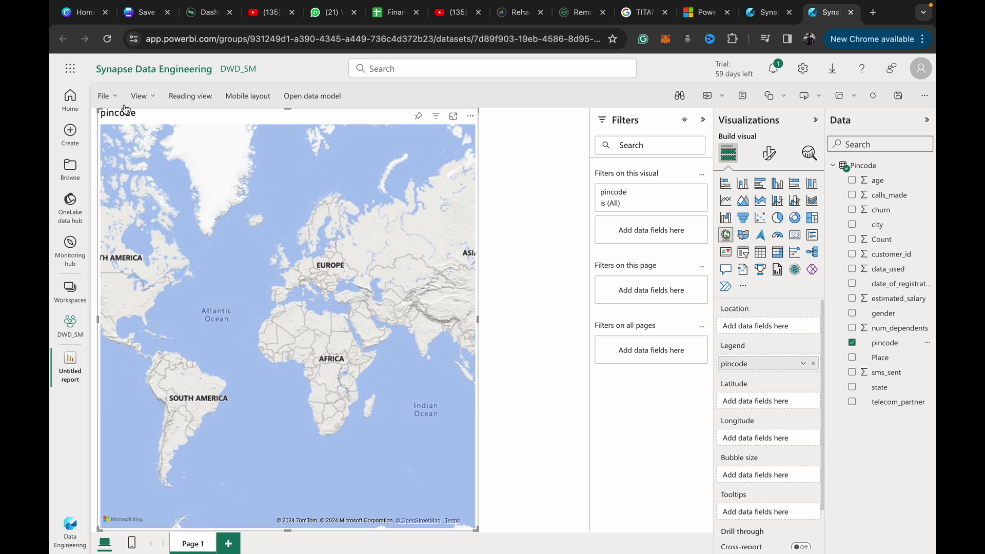
drag(356, 359, 185, 338)
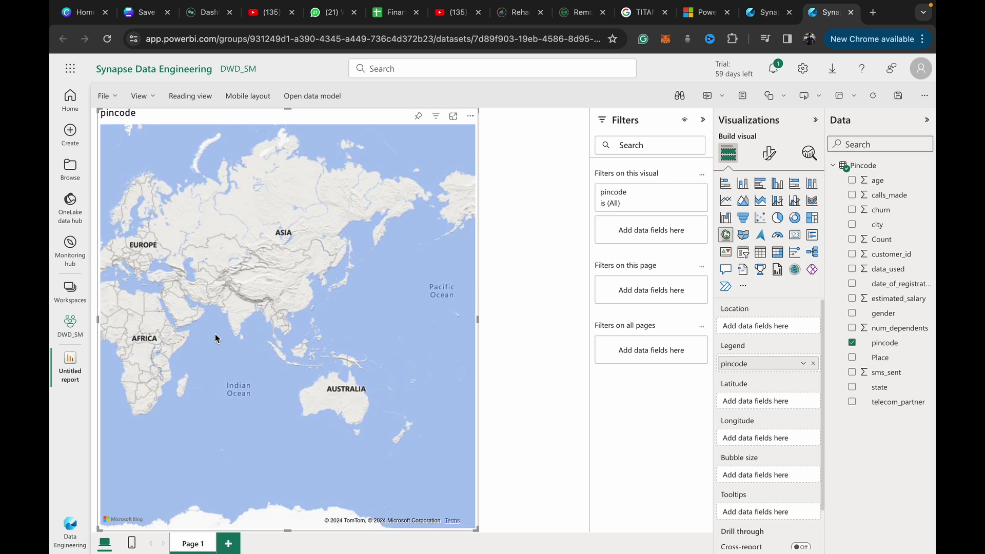
drag(215, 338, 346, 348)
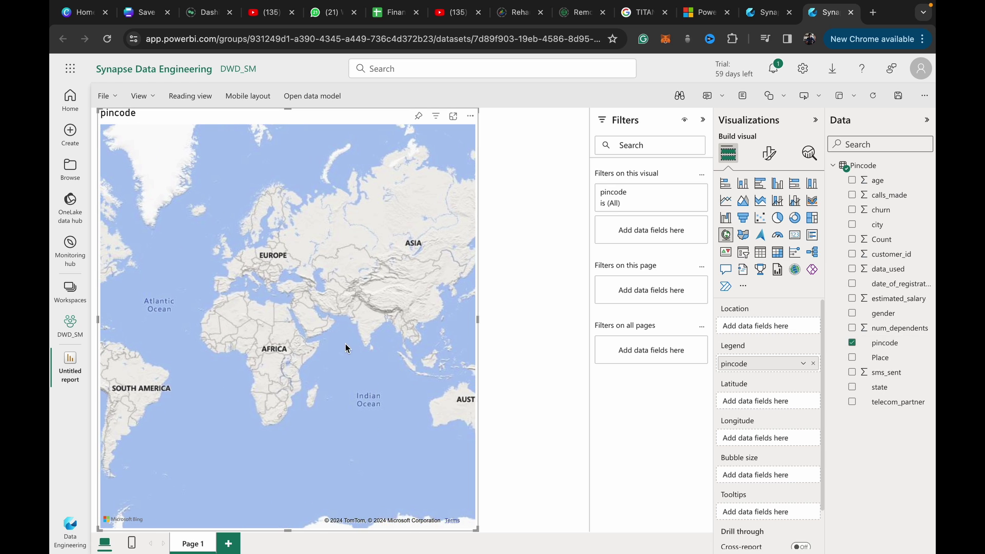
click(853, 344)
Step: Put Place into the map's Location and pan around India to view the bubbles
click(852, 356)
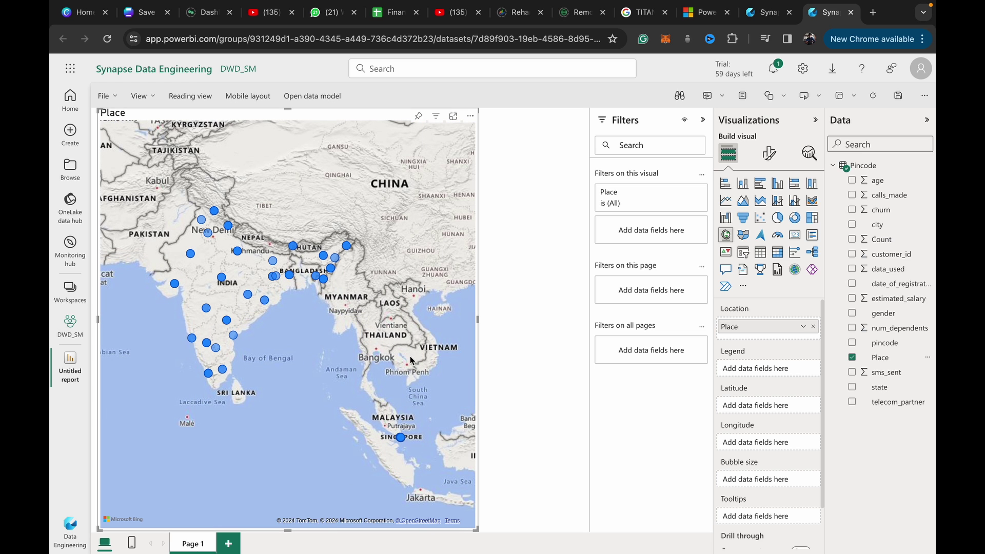
right_click(164, 408)
click(318, 354)
scroll(226, 405, up, 5)
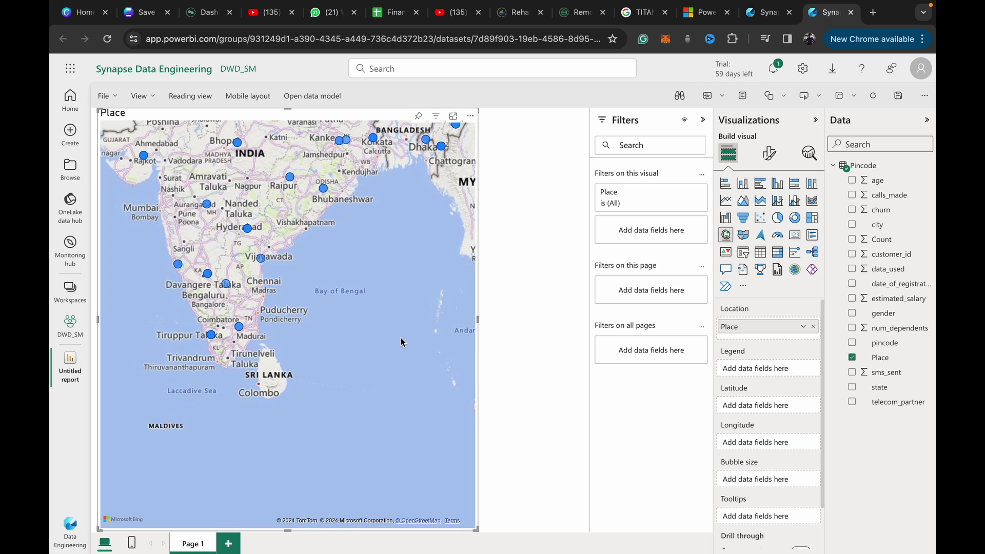
drag(315, 305, 314, 422)
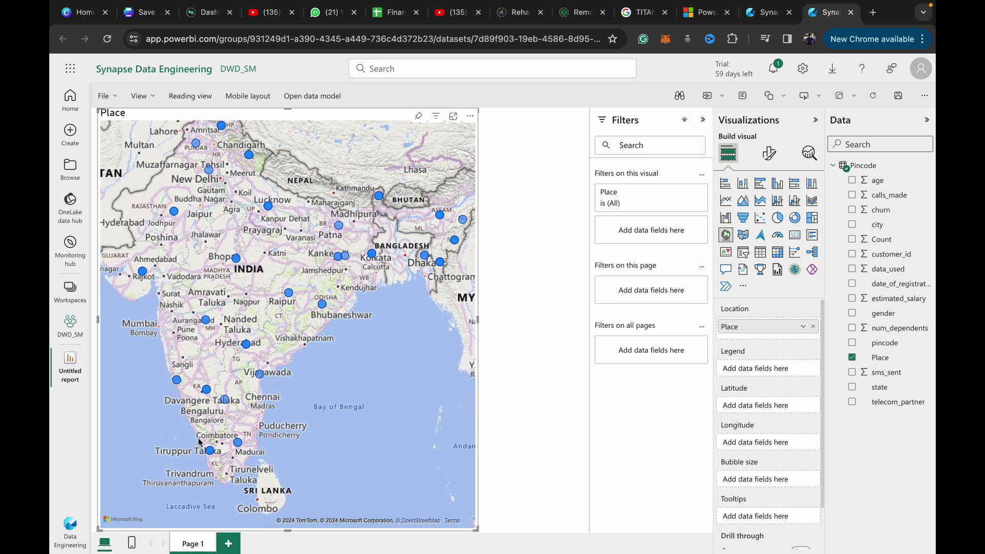
drag(137, 421, 168, 438)
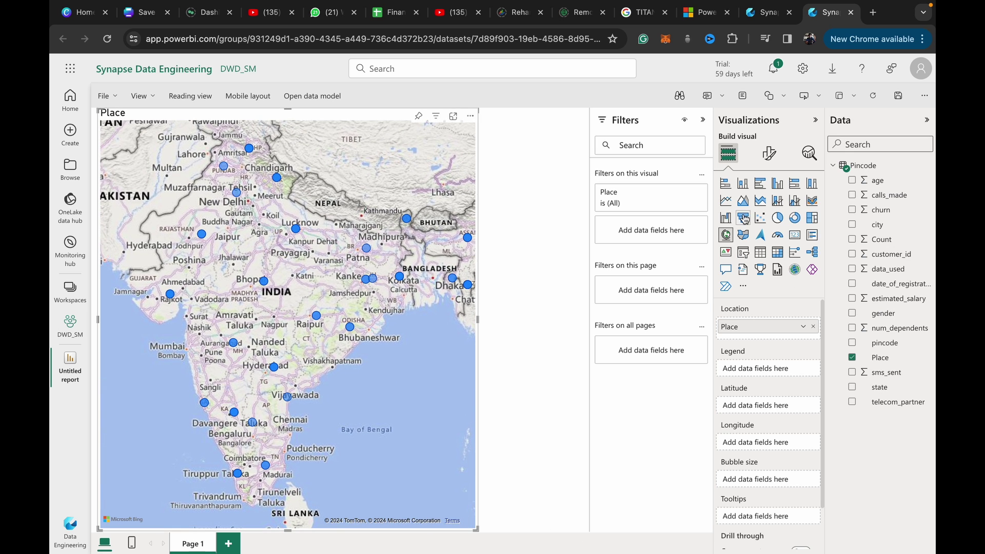
Step: Switch the Place visual to a filled map, then to an Azure map
click(743, 235)
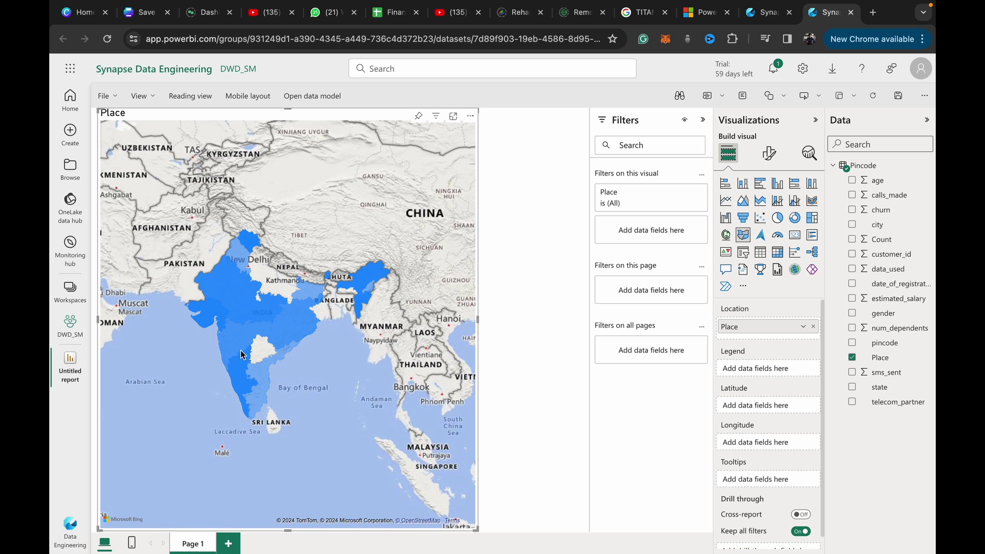
scroll(233, 354, up, 2)
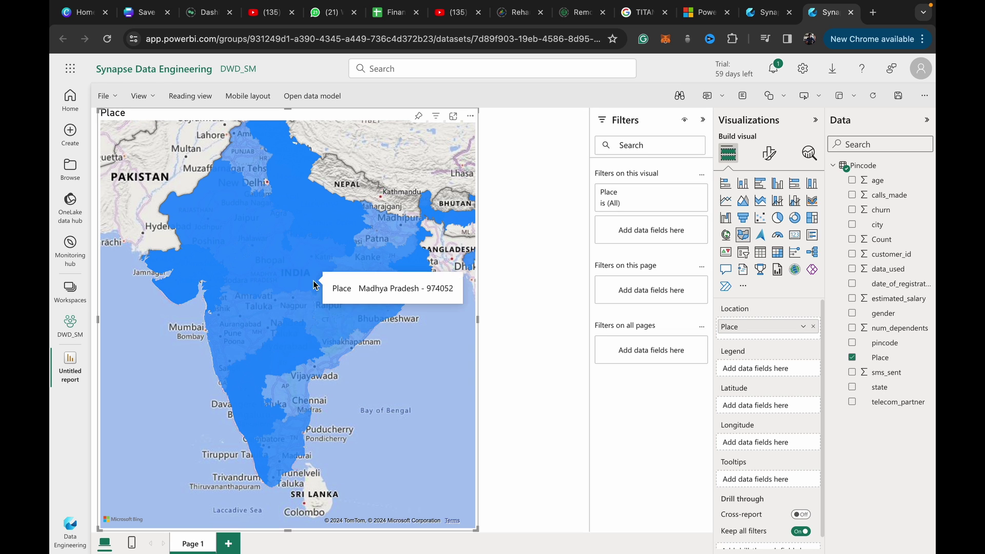
click(760, 235)
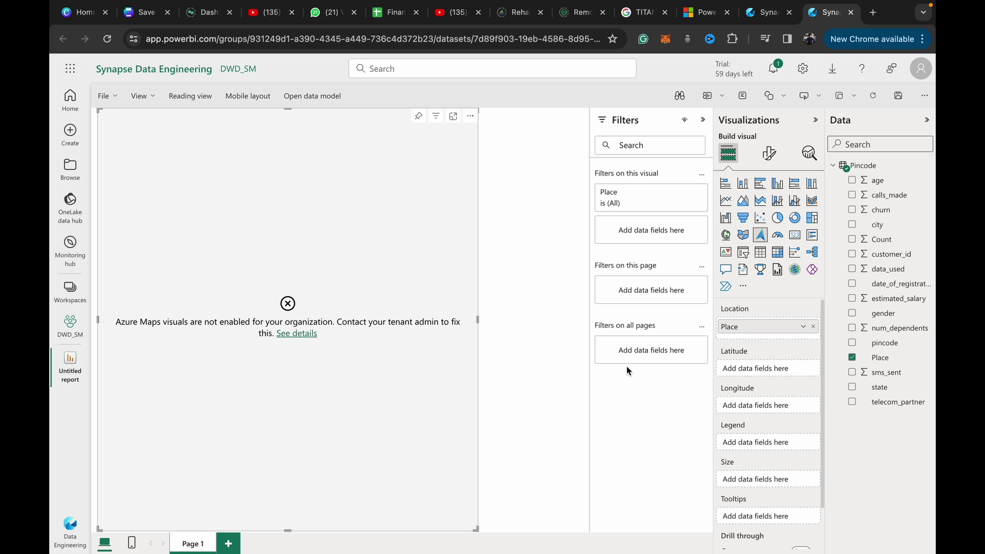
Step: Convert the visual to ArcGIS Maps for Power BI, dismiss the accuracy notice, and centre India
click(797, 275)
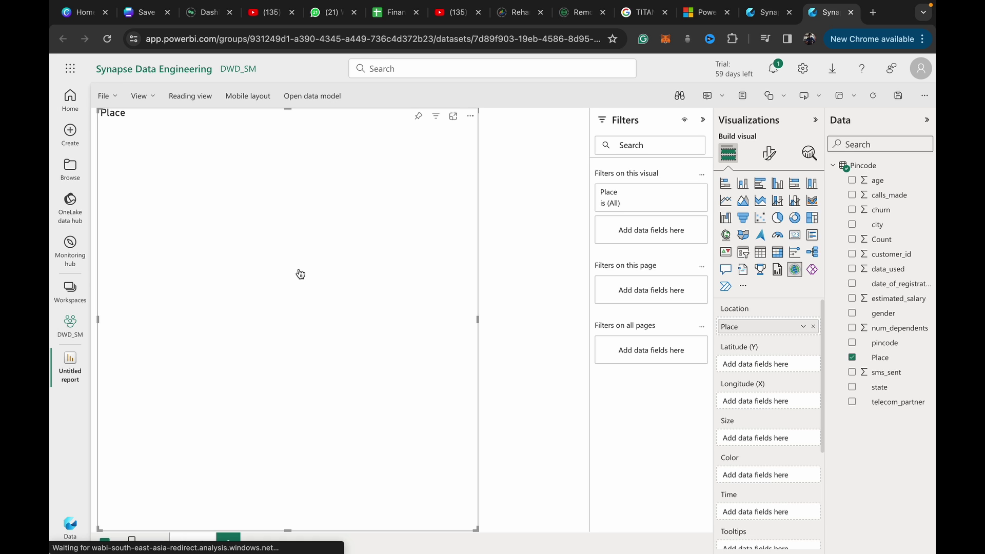
click(726, 235)
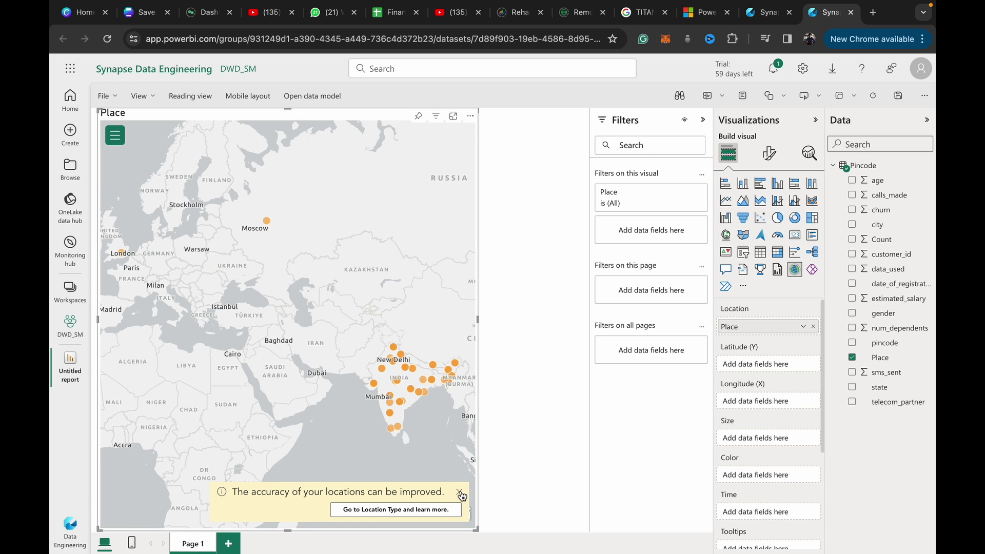
click(459, 492)
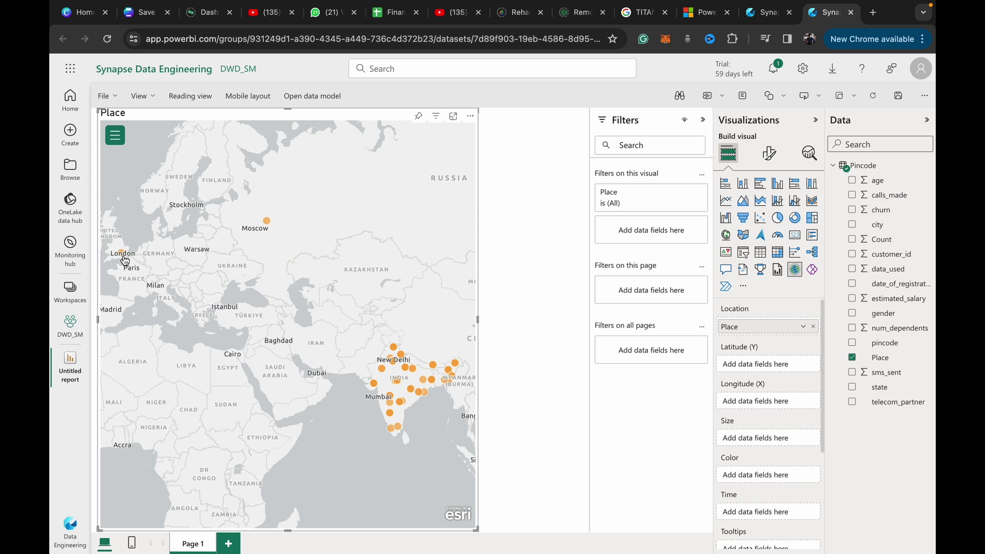
mouse_move(301, 378)
mouse_down()
mouse_move(186, 337)
mouse_move(317, 439)
mouse_move(282, 369)
mouse_move(290, 376)
mouse_up()
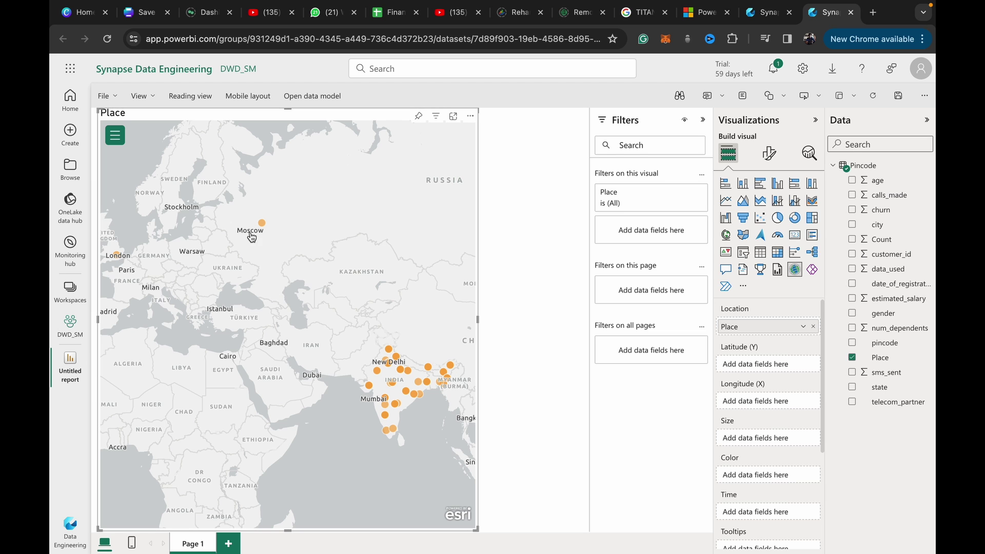
drag(266, 362, 163, 350)
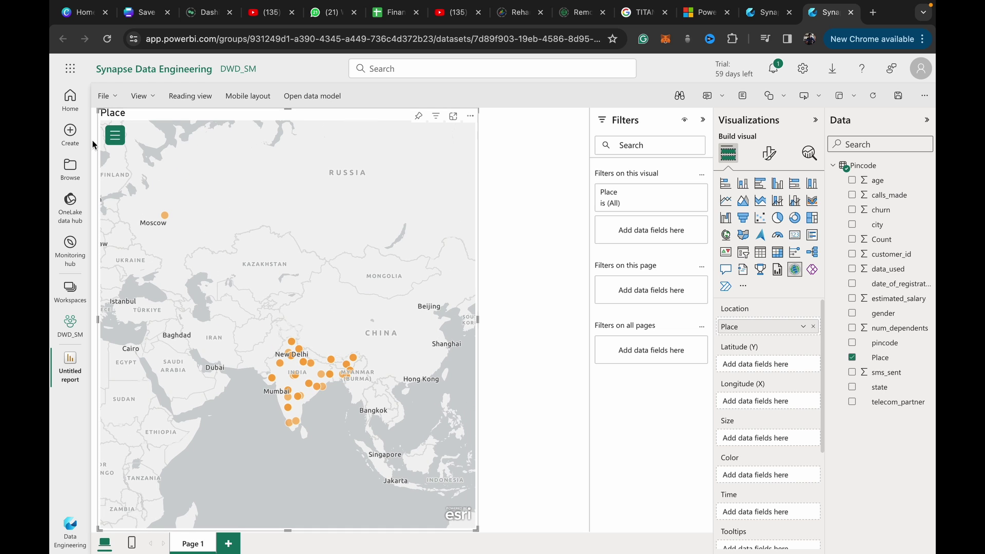
click(115, 136)
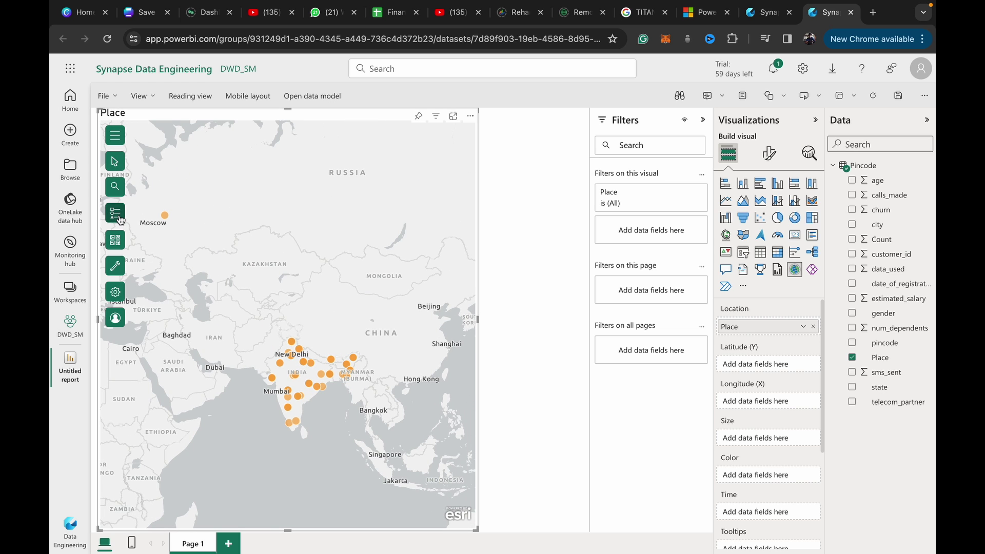
Step: Set the Place layer's location type to Points within one country, India
click(115, 212)
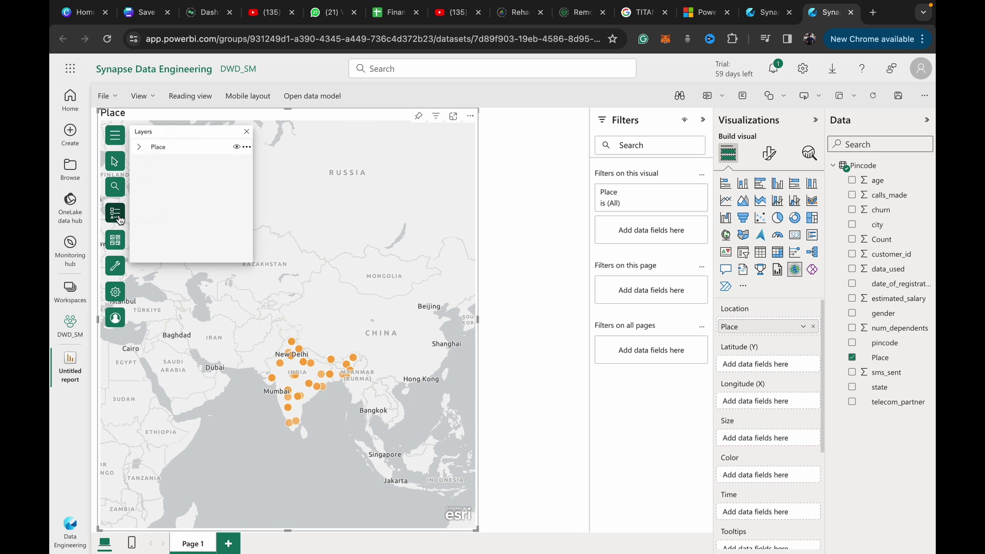
click(247, 146)
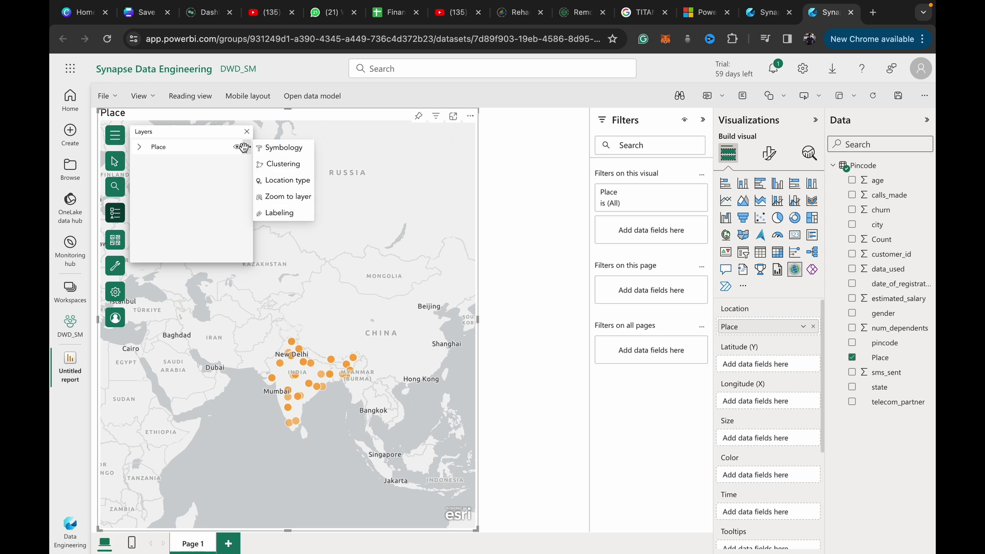
click(272, 181)
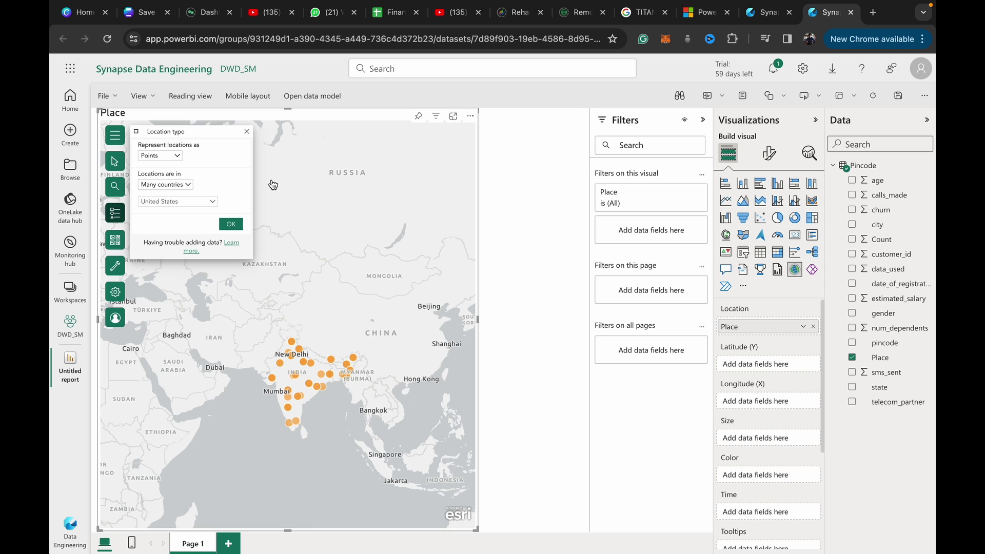
click(177, 156)
click(178, 159)
click(188, 185)
click(182, 181)
click(200, 205)
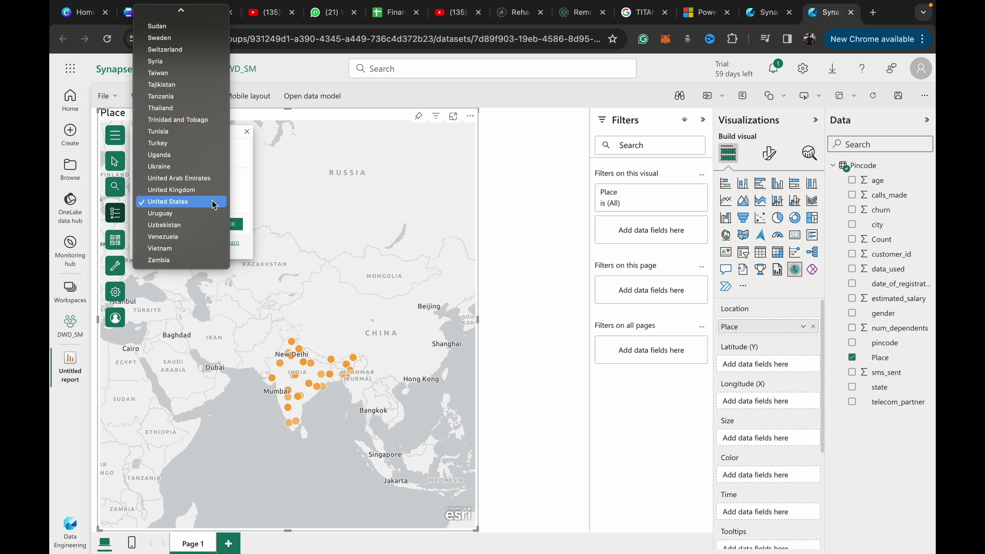
scroll(158, 101, up, 10)
scroll(157, 101, up, 9)
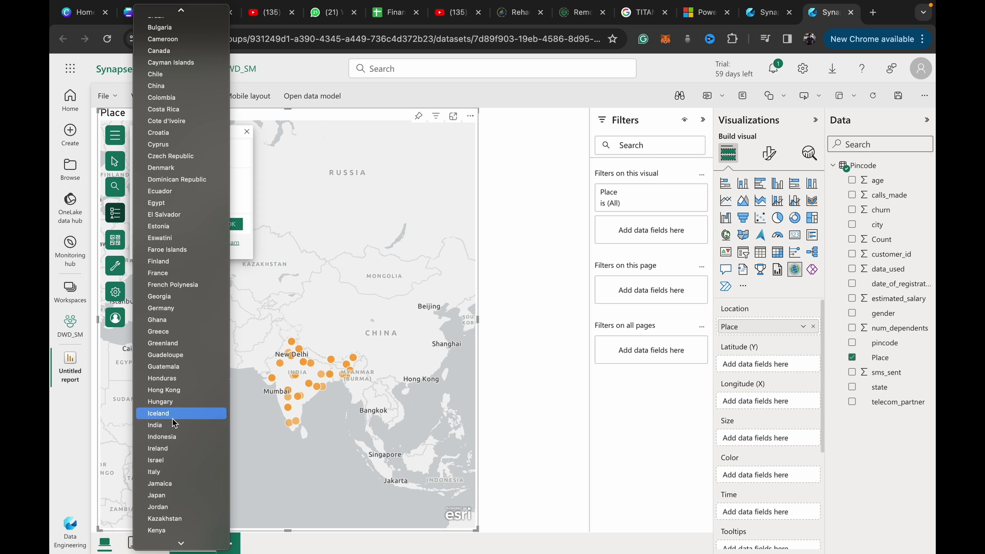
click(236, 256)
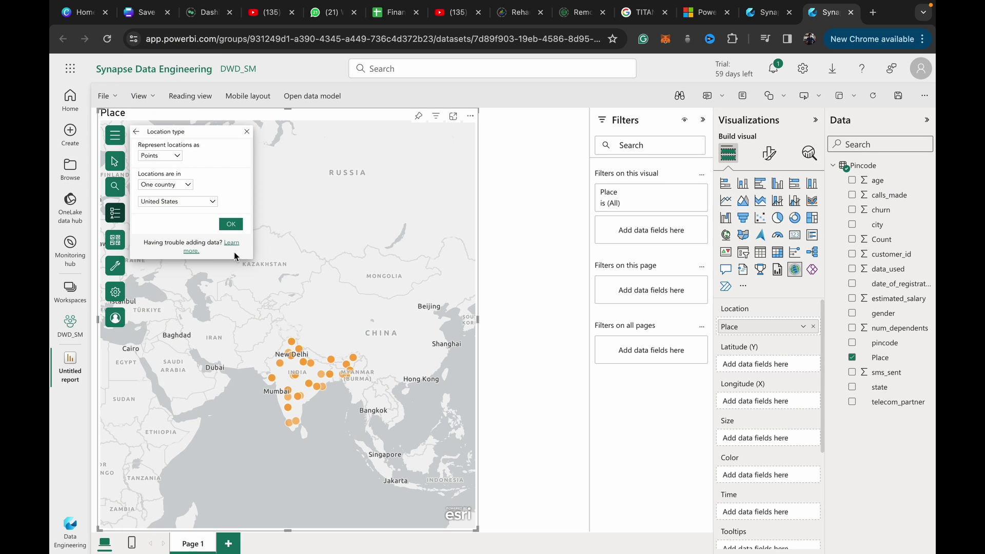
click(236, 225)
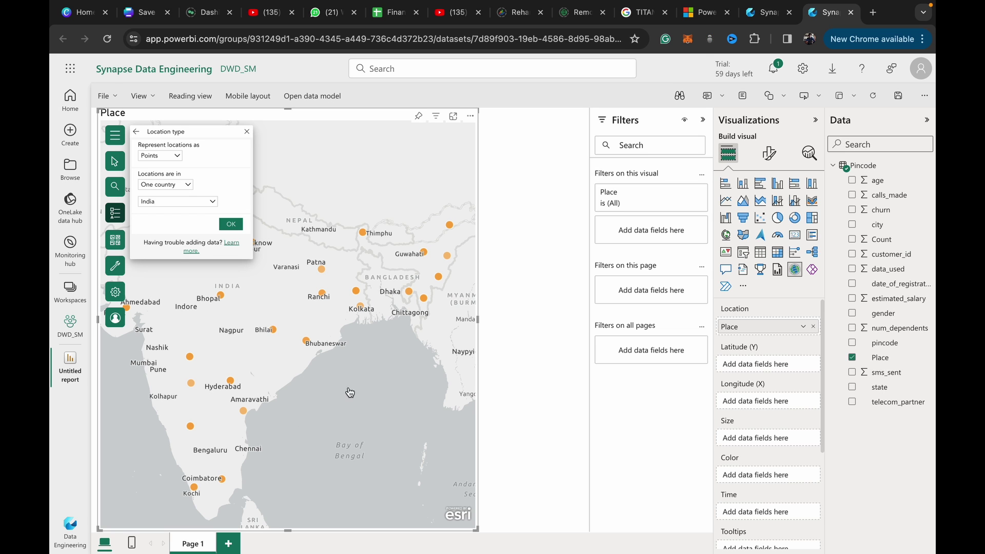
Step: Open the Kochi point's details and page through its place records
click(501, 404)
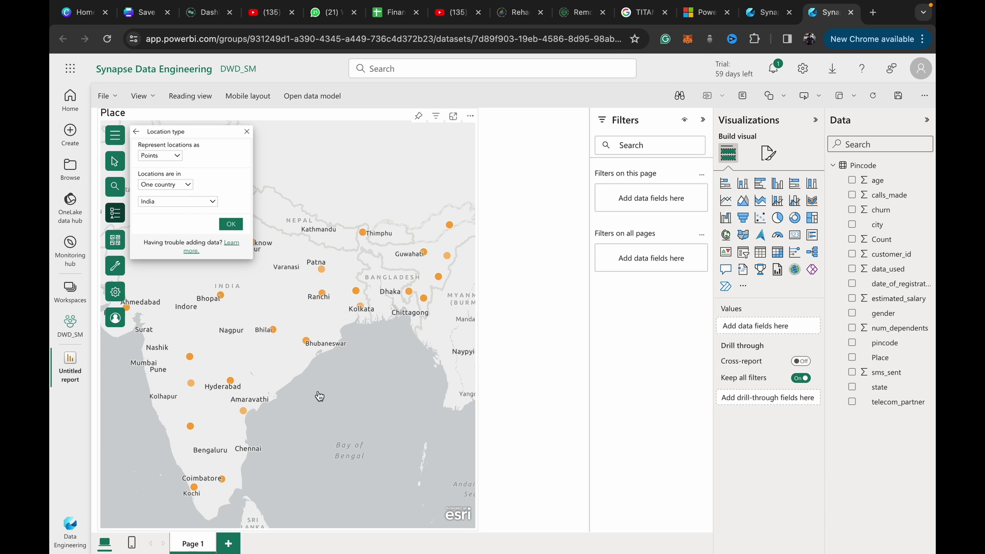
click(194, 487)
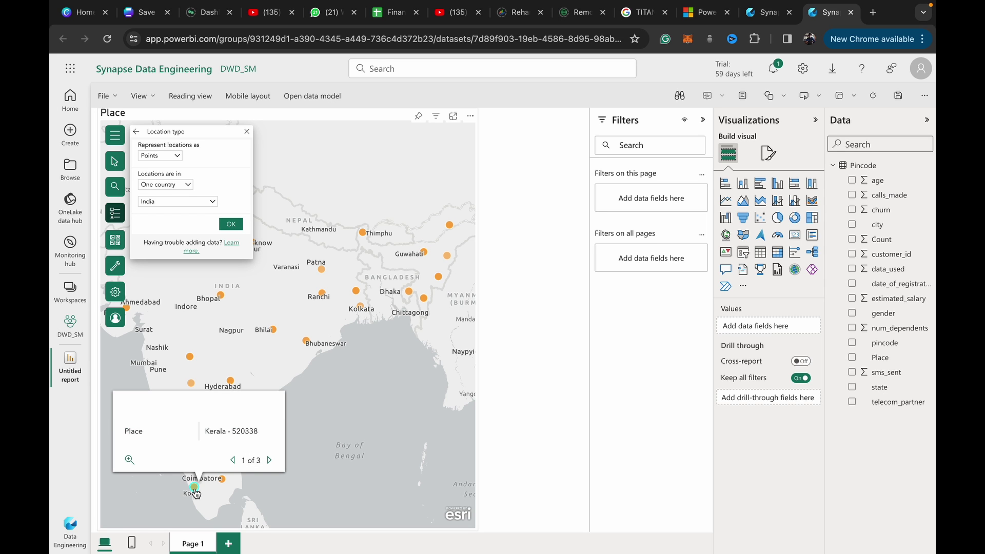
click(272, 461)
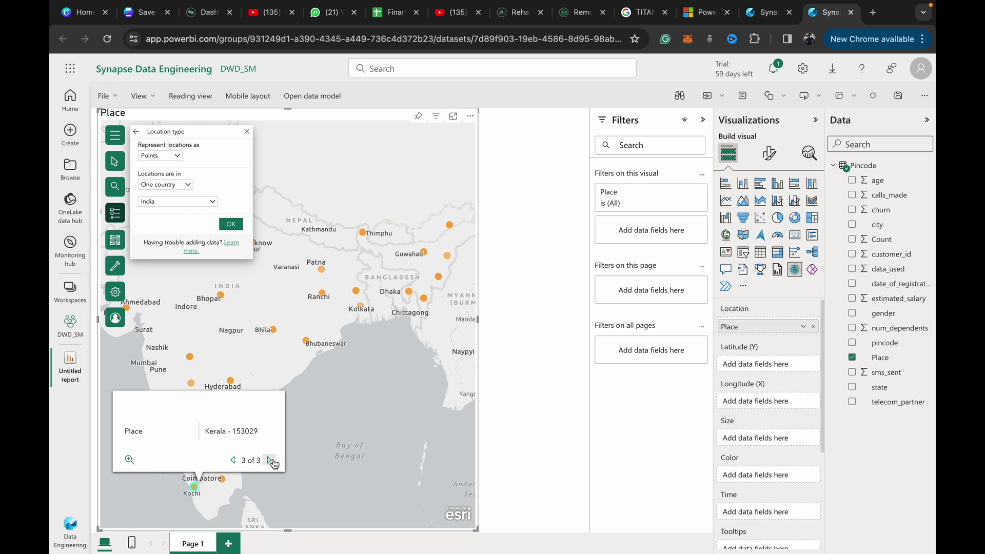
click(233, 460)
click(233, 459)
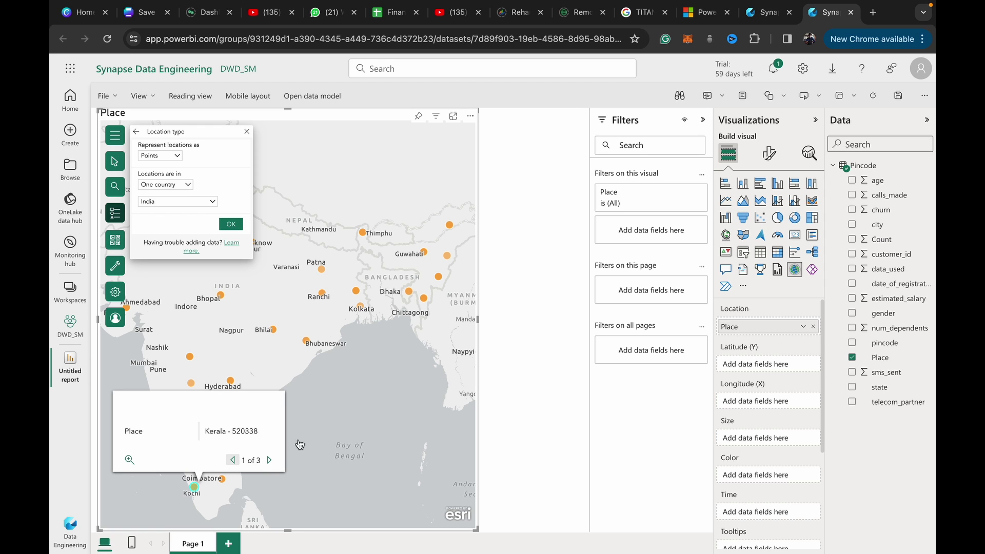
click(351, 438)
Step: Expand the Place layer's legend and look at its clustering settings
click(136, 132)
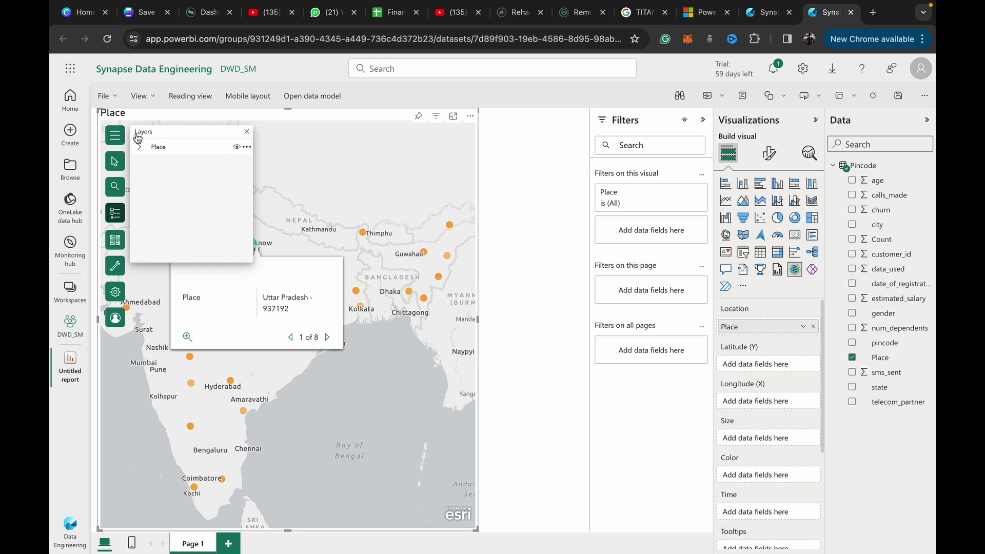
click(138, 147)
click(247, 149)
click(269, 163)
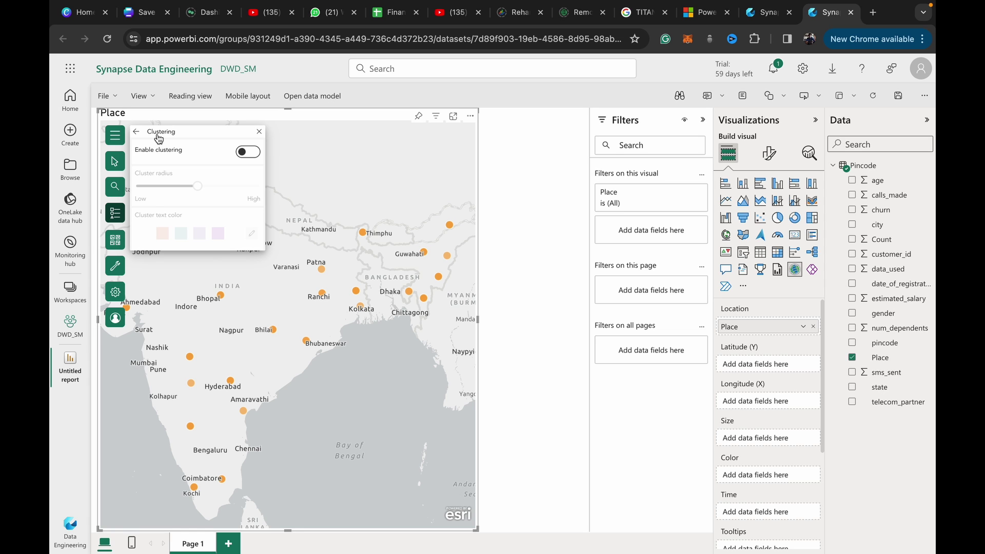
click(136, 131)
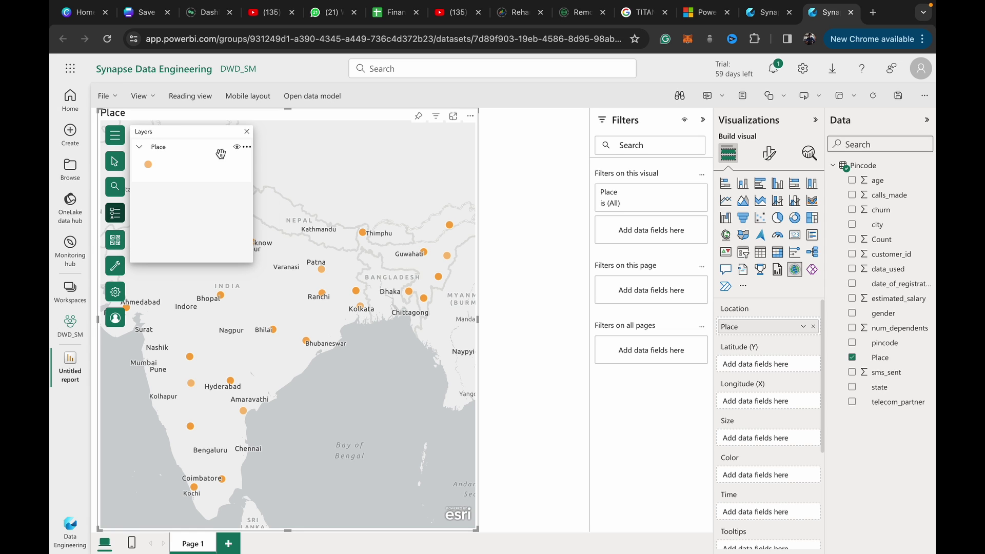
Step: Try Heat map symbology on the Place layer, then revert to single point symbols
click(249, 148)
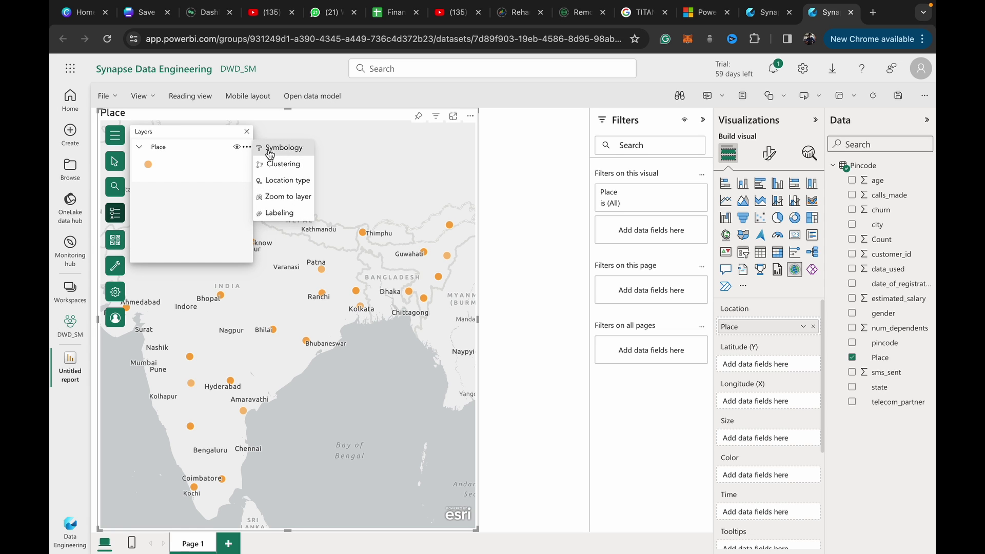
click(270, 151)
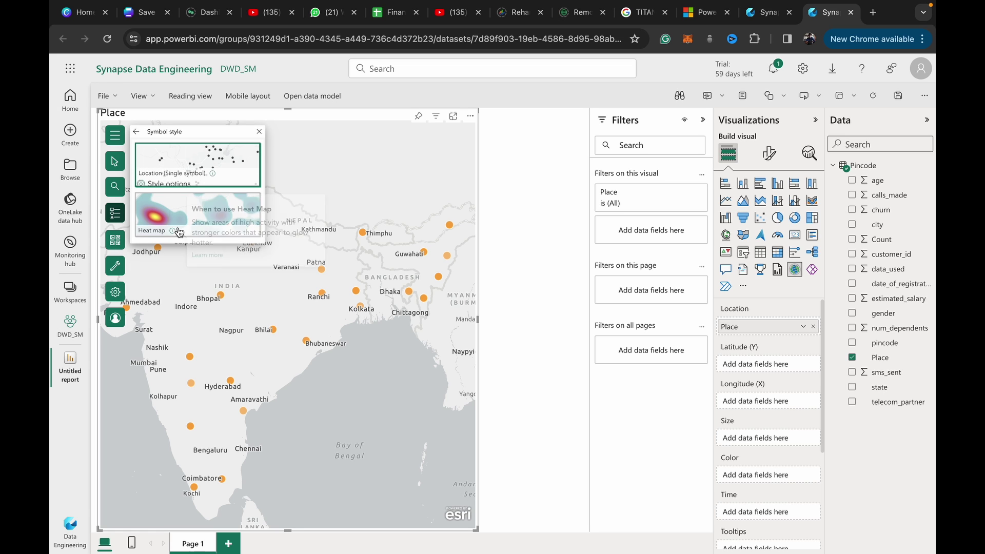
click(176, 219)
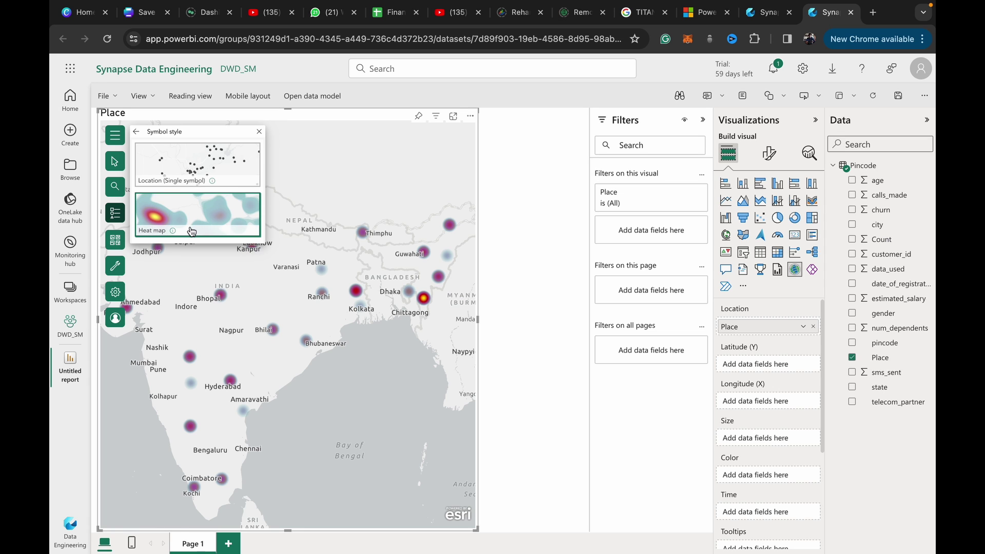
click(136, 132)
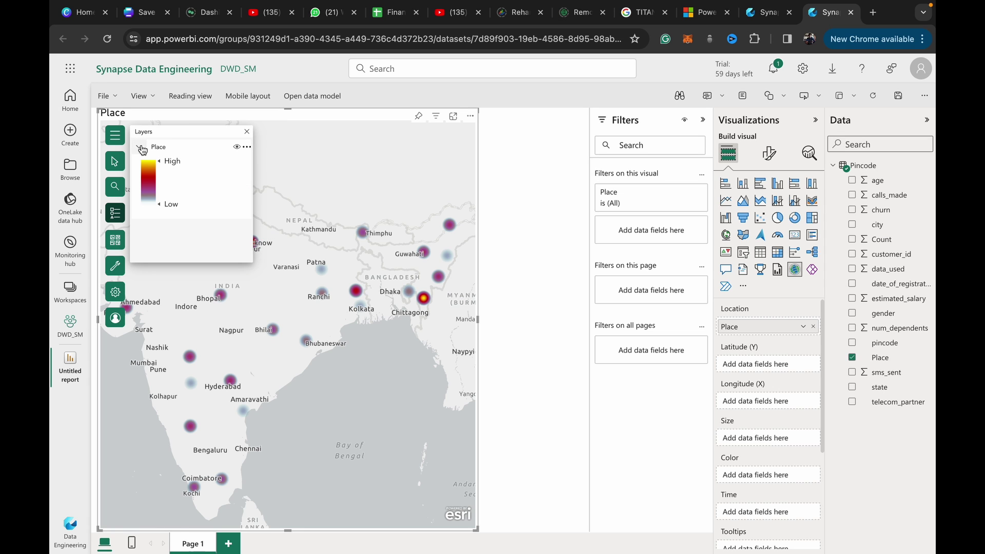
click(247, 147)
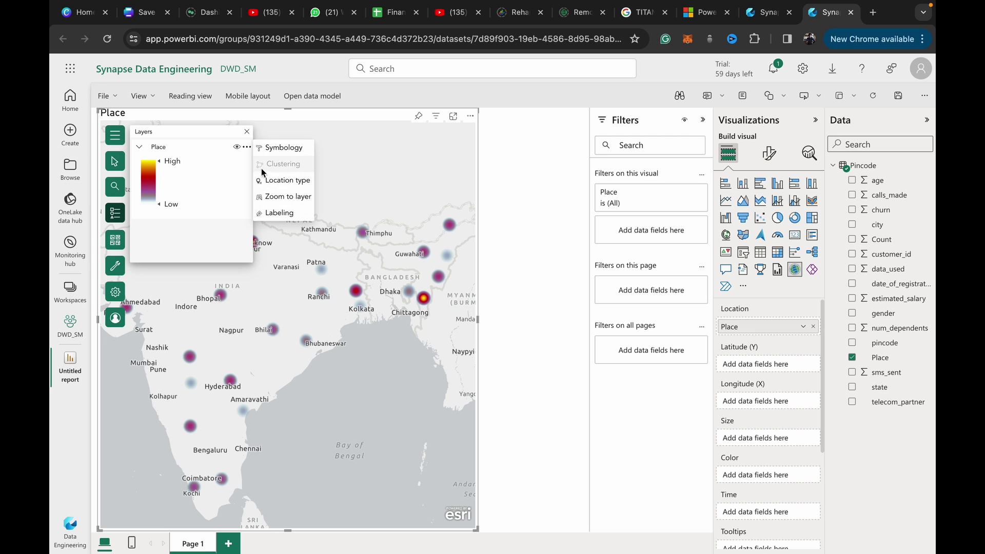
click(281, 148)
click(230, 174)
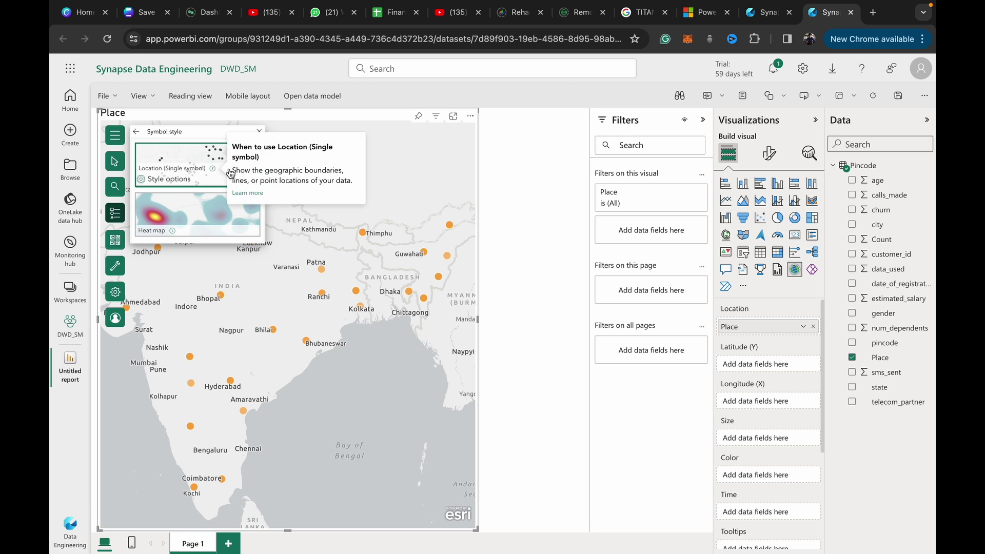
click(134, 133)
Step: Enable clustering for the Place layer and check the Coimbatore cluster's count
click(247, 147)
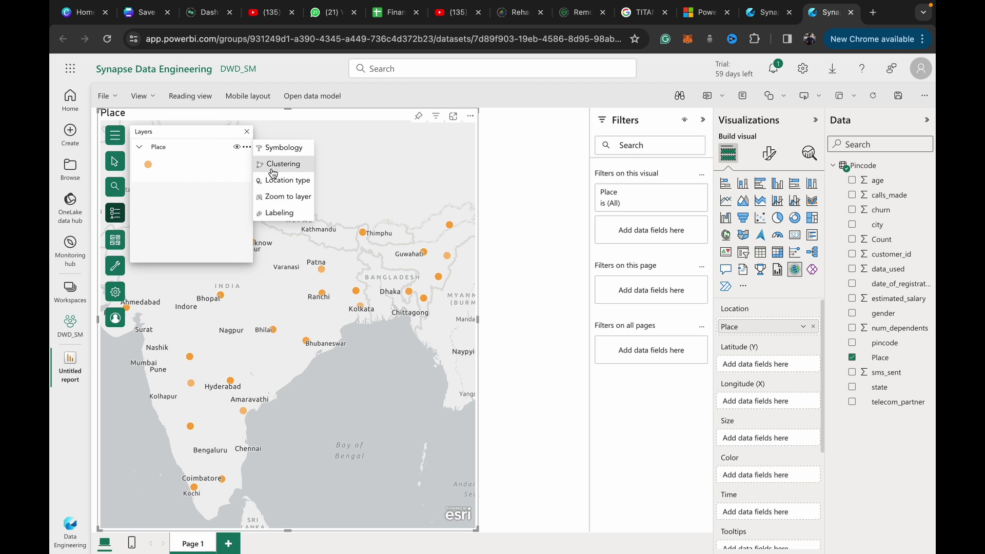
click(282, 164)
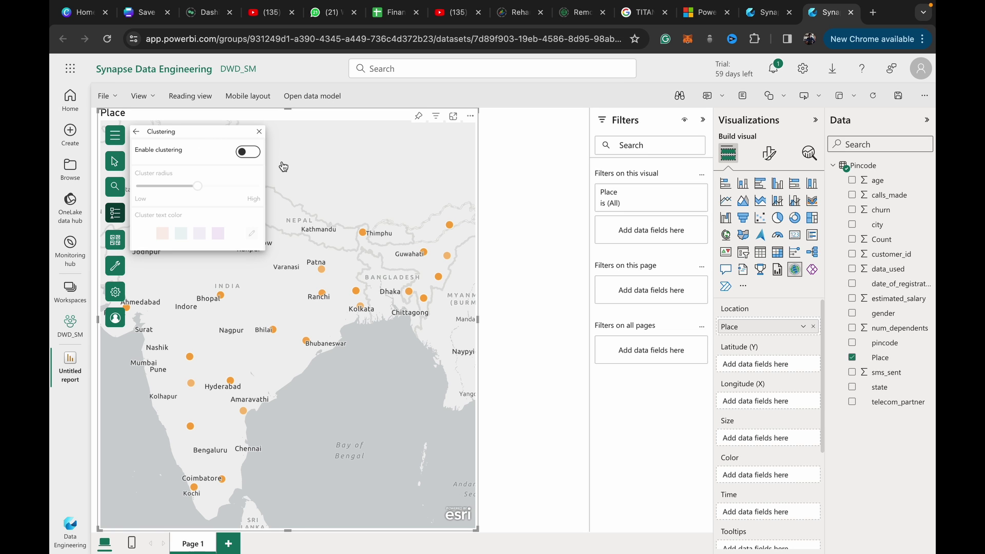
click(245, 152)
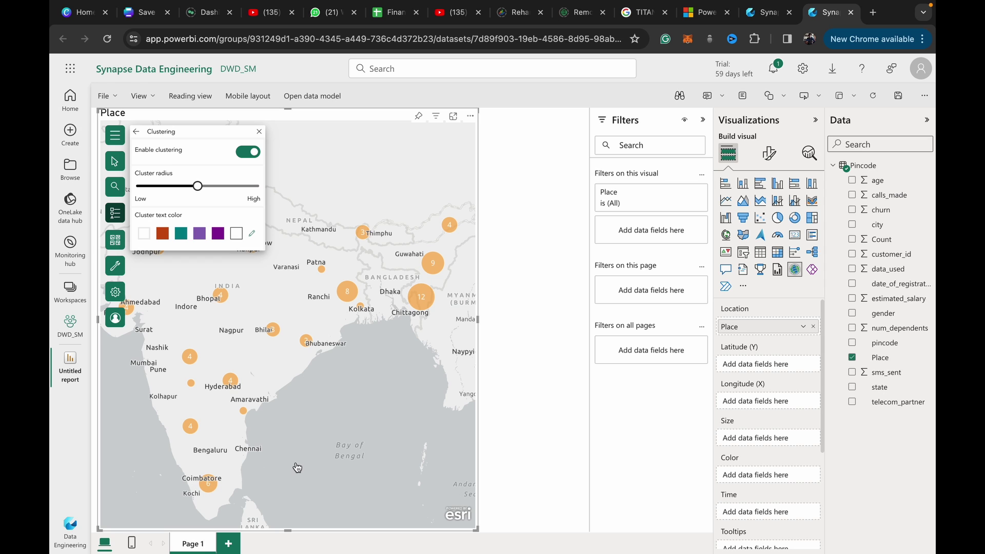
click(205, 484)
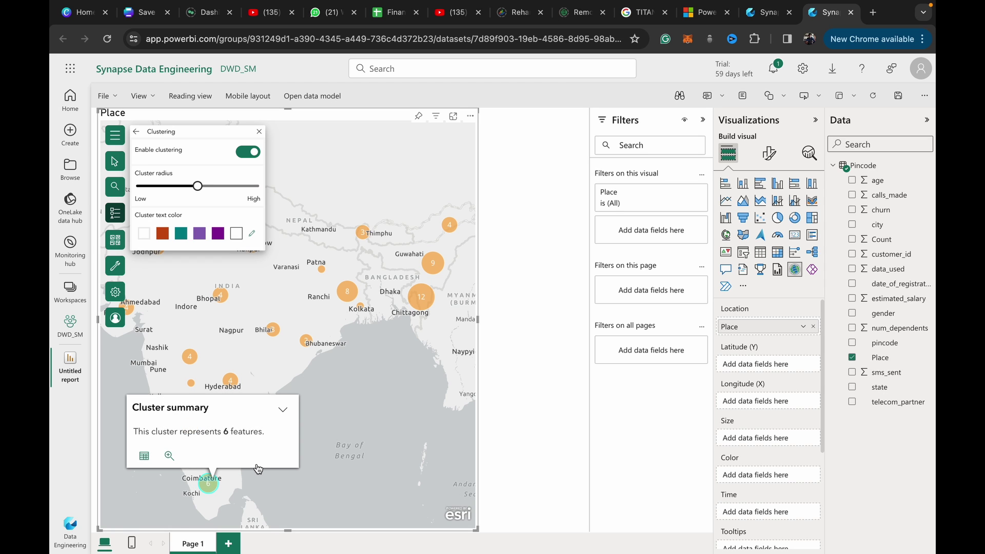
click(294, 380)
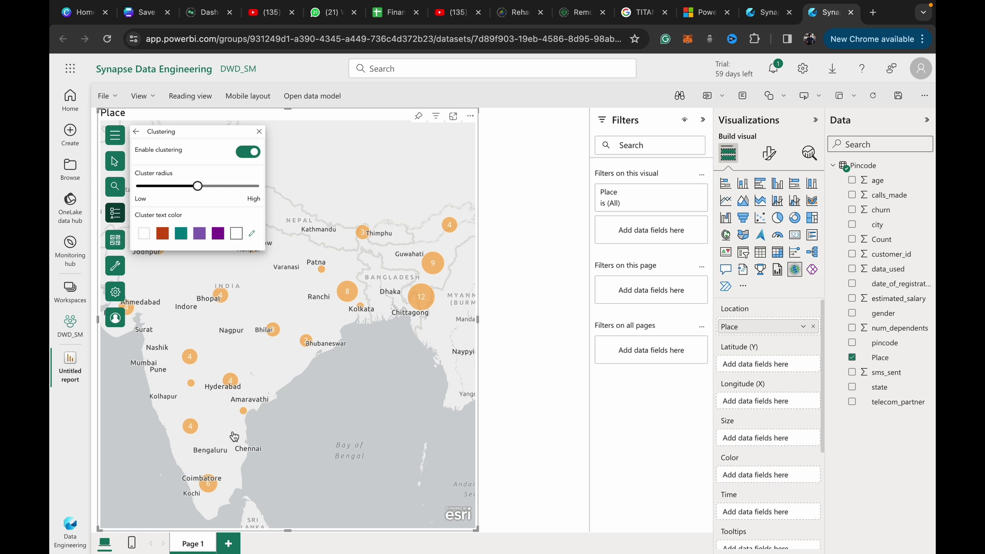
scroll(233, 432, up, 5)
scroll(233, 432, down, 2)
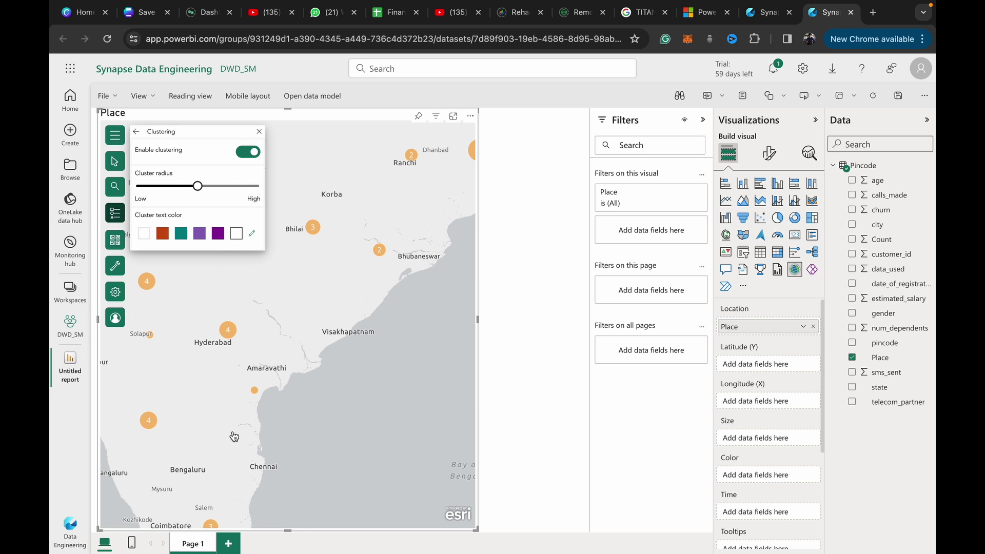
Step: Browse the places inside the Bengaluru cluster, then close the clustering settings
click(148, 421)
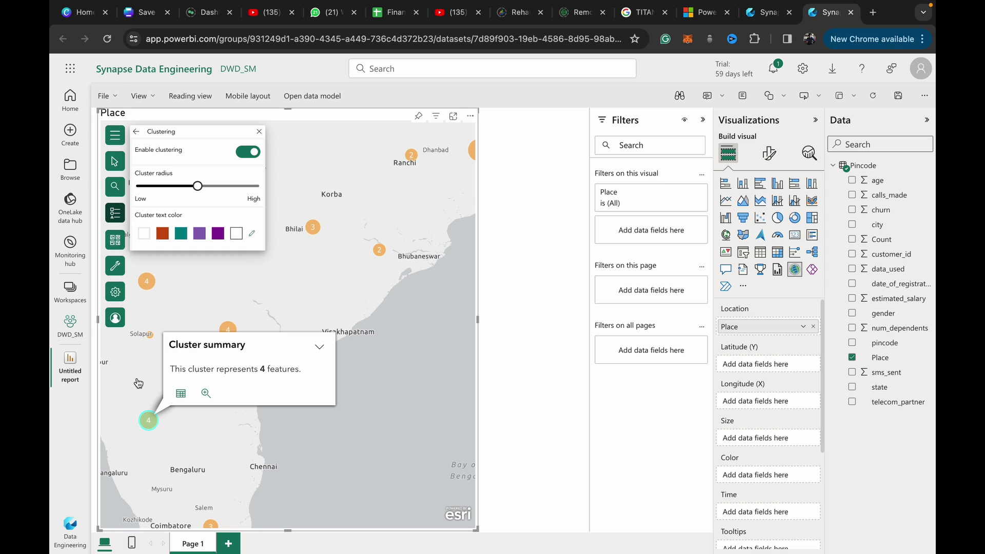
click(181, 394)
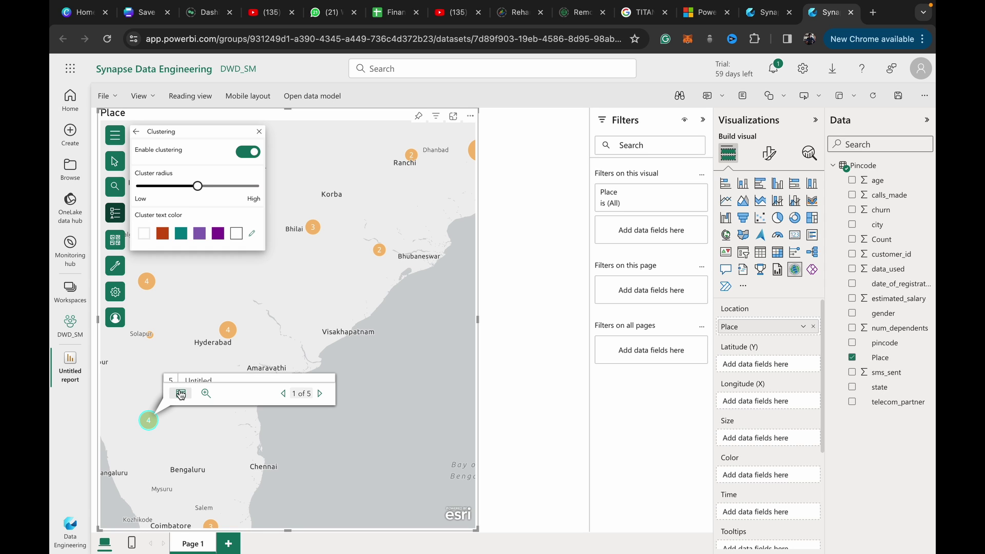
click(321, 394)
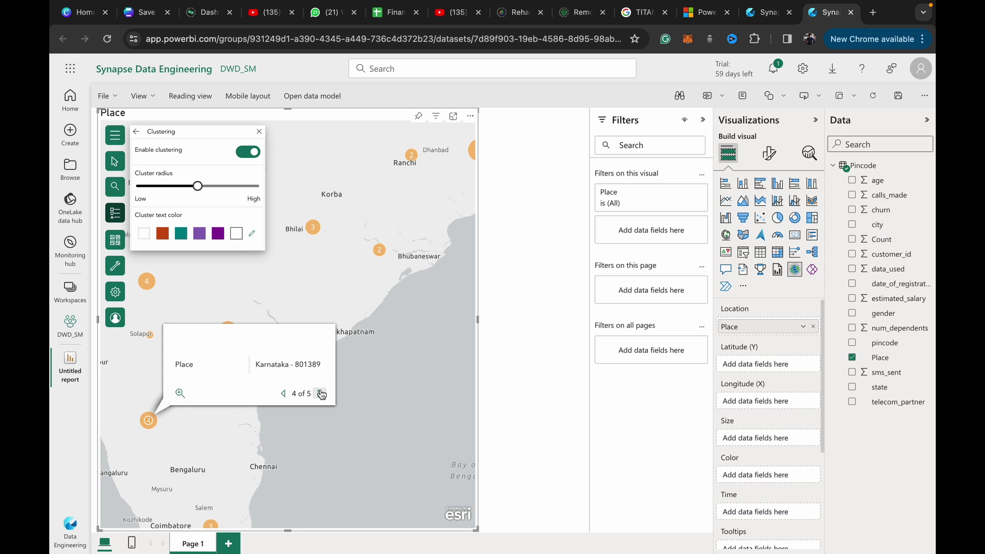
click(321, 394)
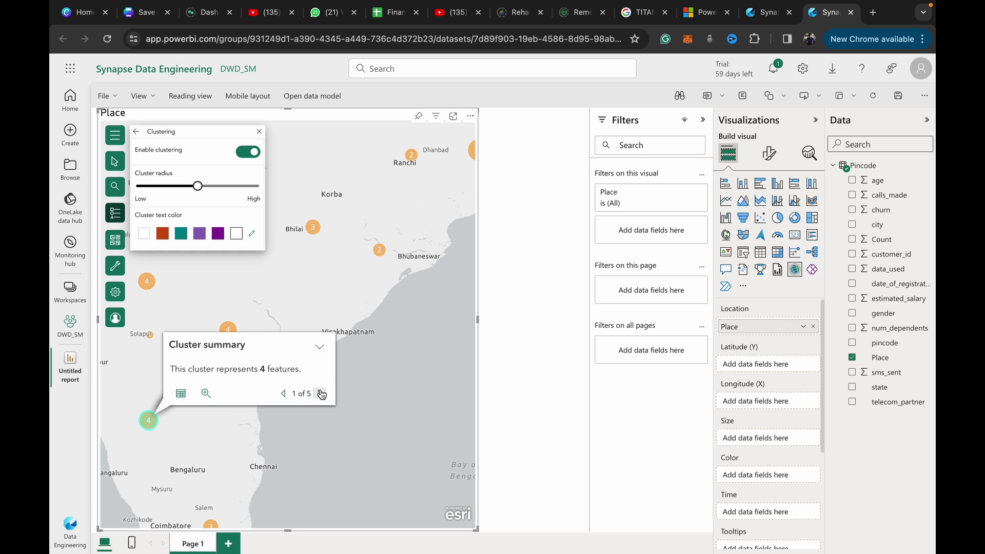
click(283, 394)
scroll(238, 434, up, 1)
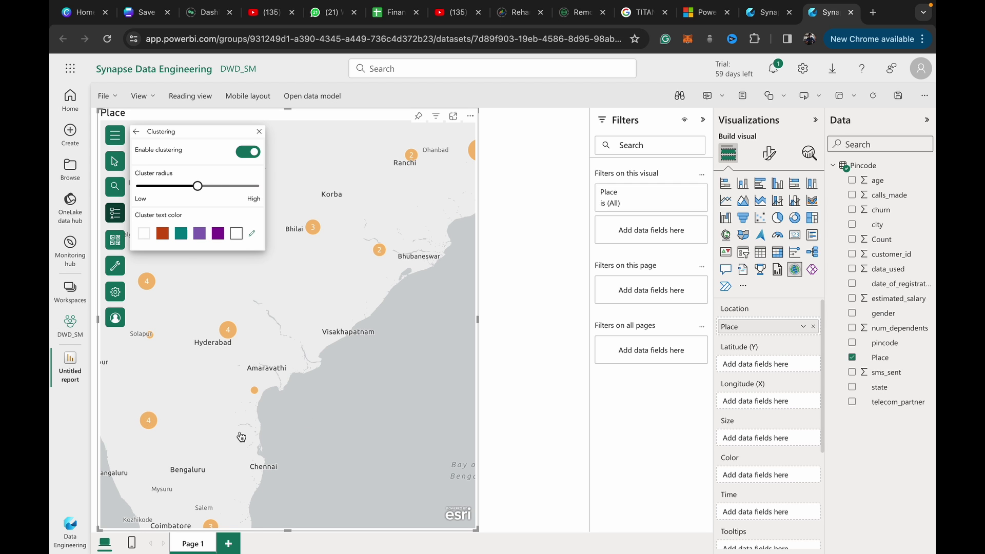
scroll(240, 433, down, 2)
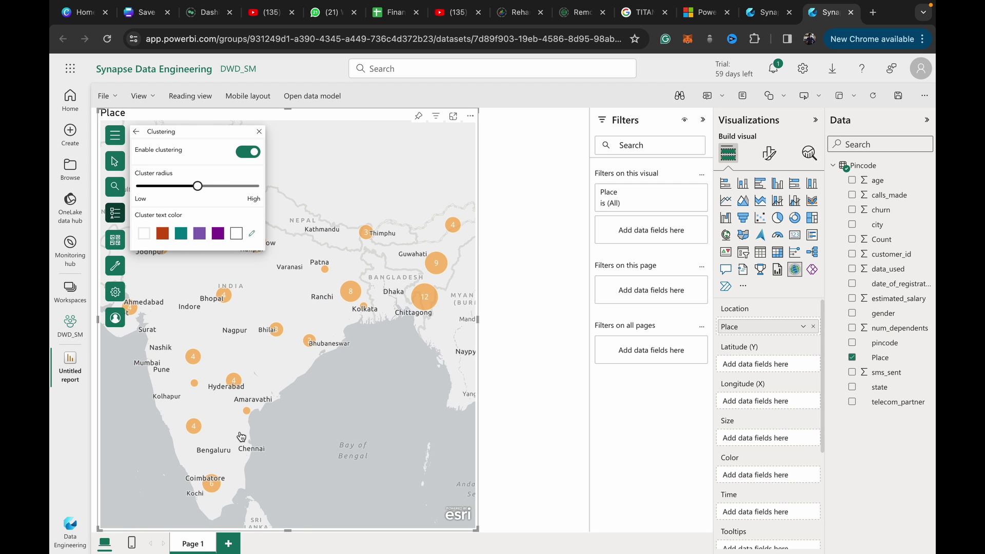
scroll(241, 437, up, 1)
scroll(241, 436, down, 2)
click(259, 131)
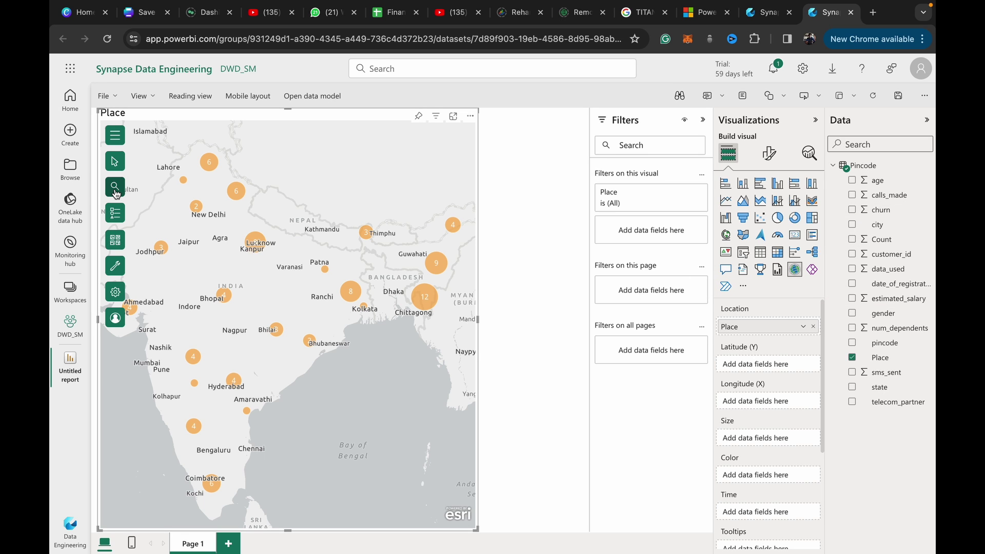
click(115, 213)
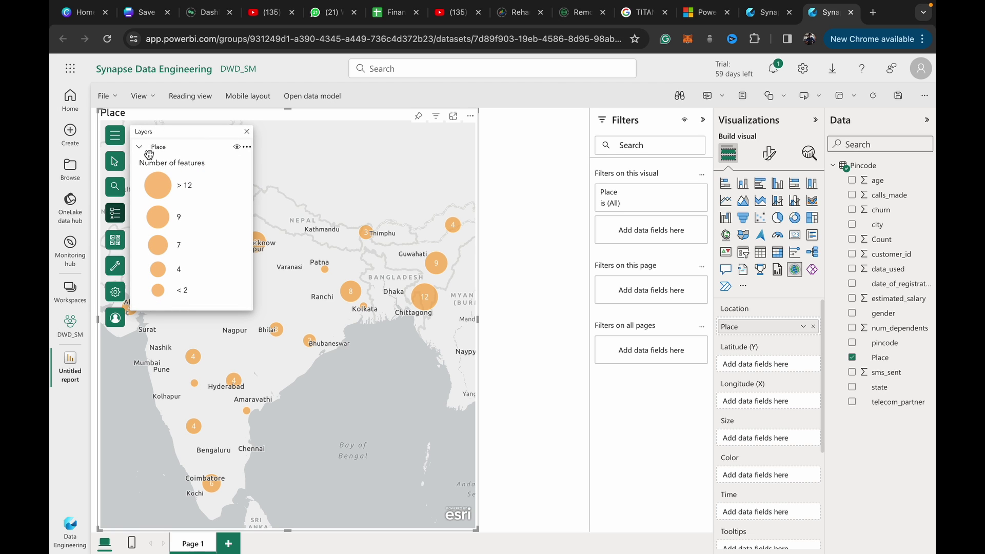
click(246, 147)
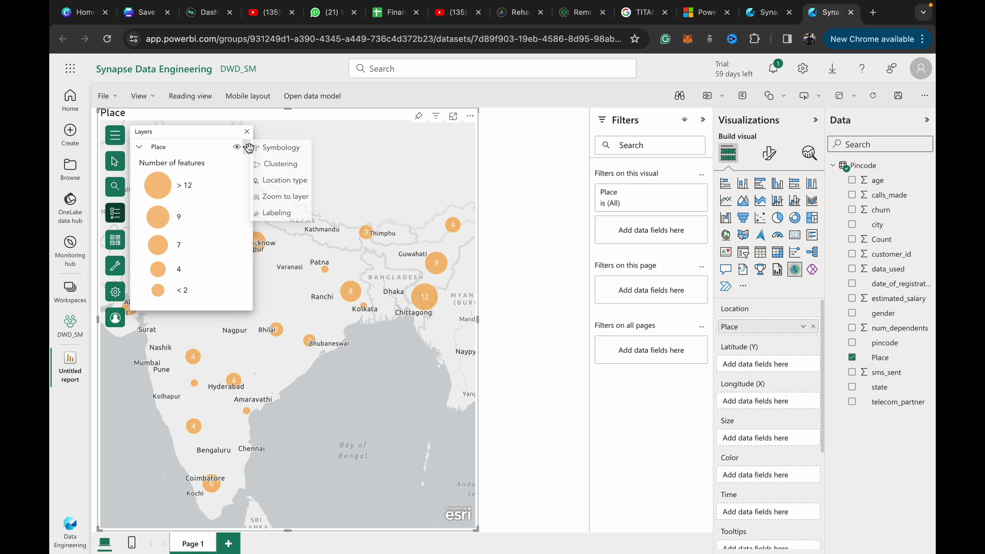
click(272, 172)
click(248, 151)
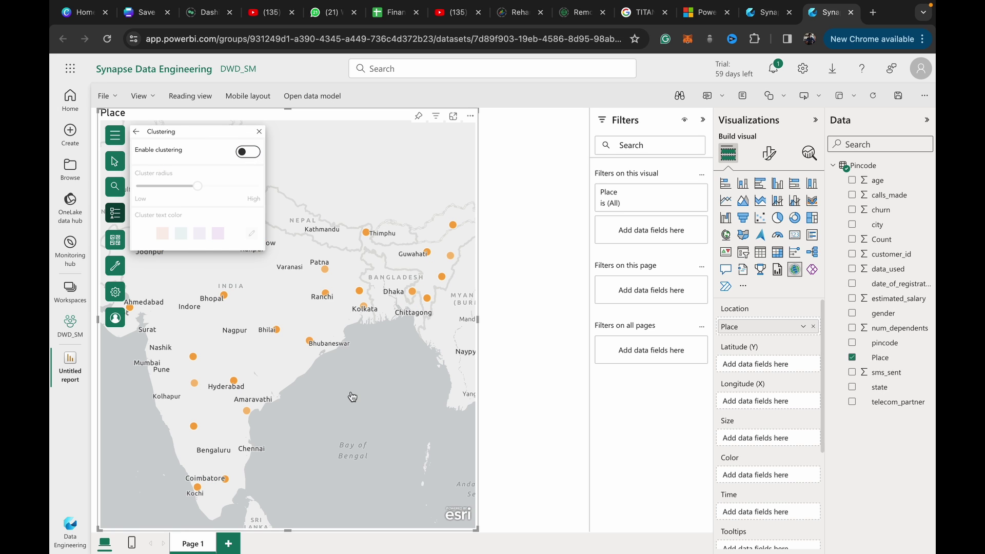
click(259, 131)
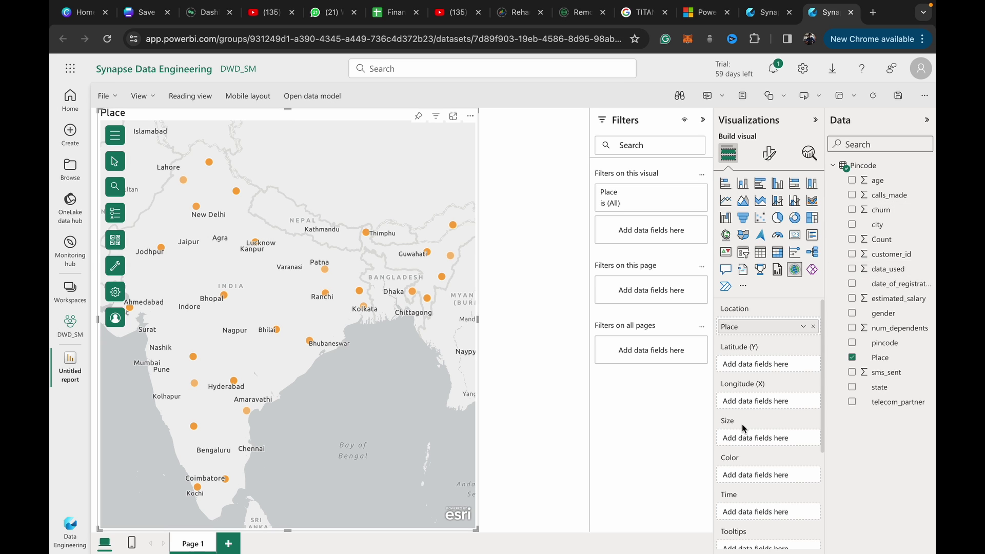
scroll(744, 428, down, 2)
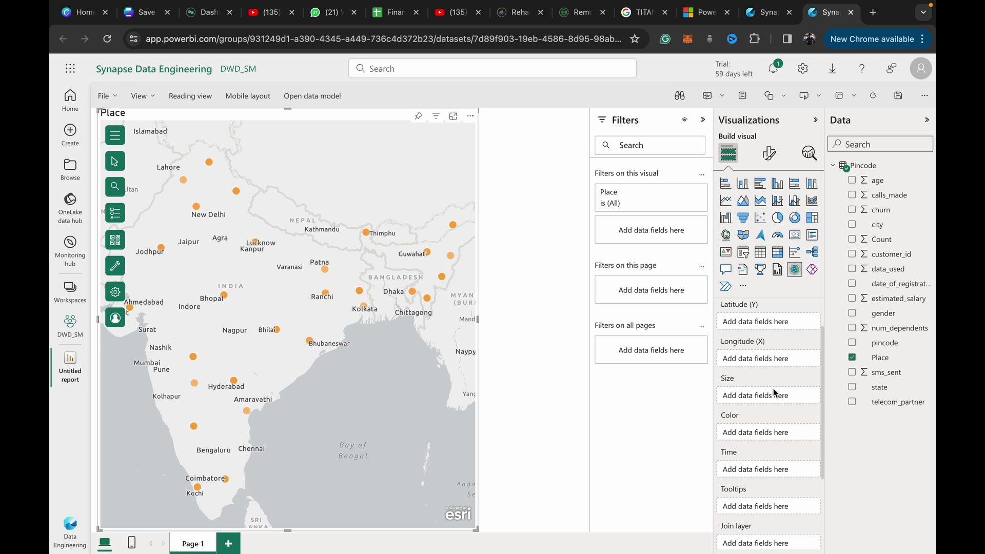
Step: Drag Count into the map's Size well and inspect the Karnataka dot's details
drag(867, 240, 773, 394)
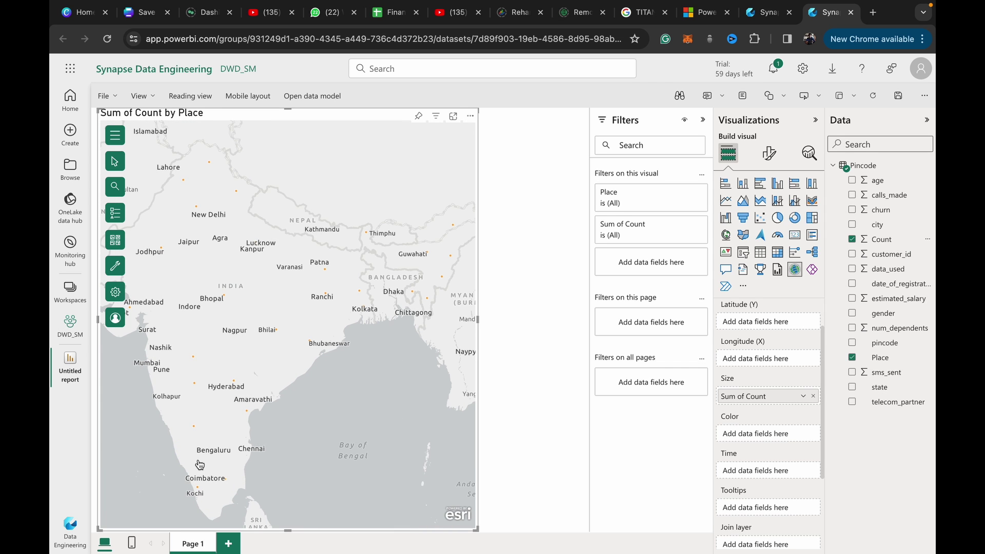
scroll(198, 461, up, 2)
scroll(199, 461, down, 2)
click(195, 428)
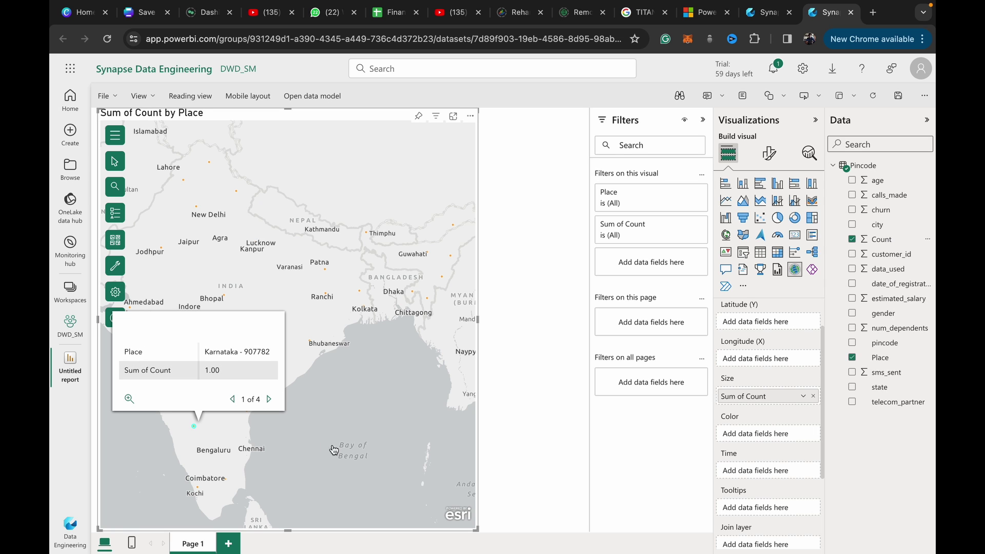
click(189, 445)
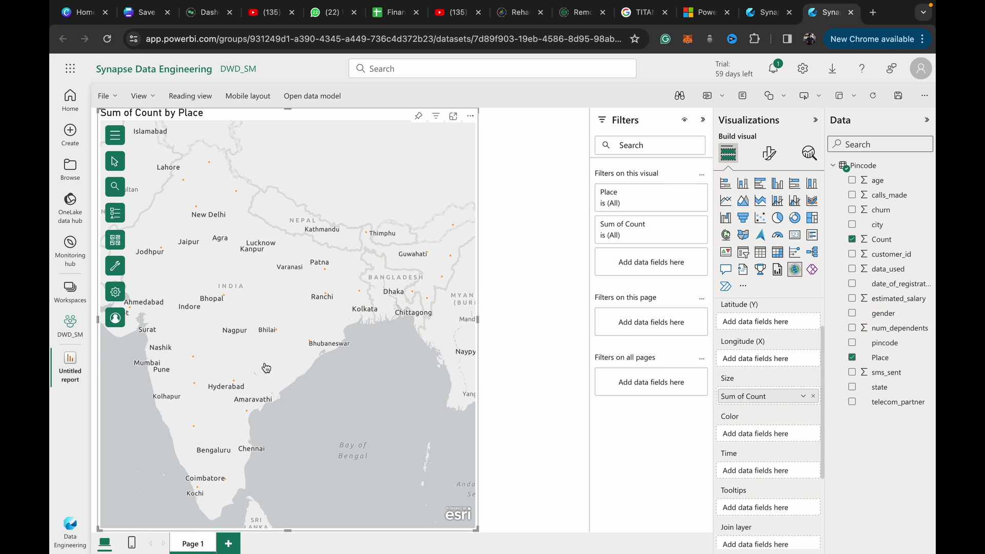
scroll(266, 367, down, 3)
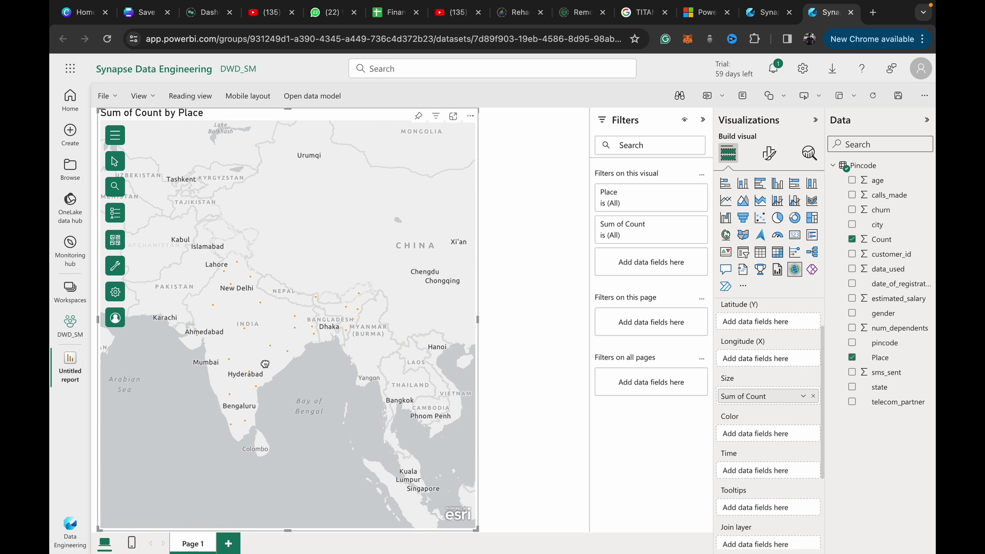
scroll(264, 364, up, 3)
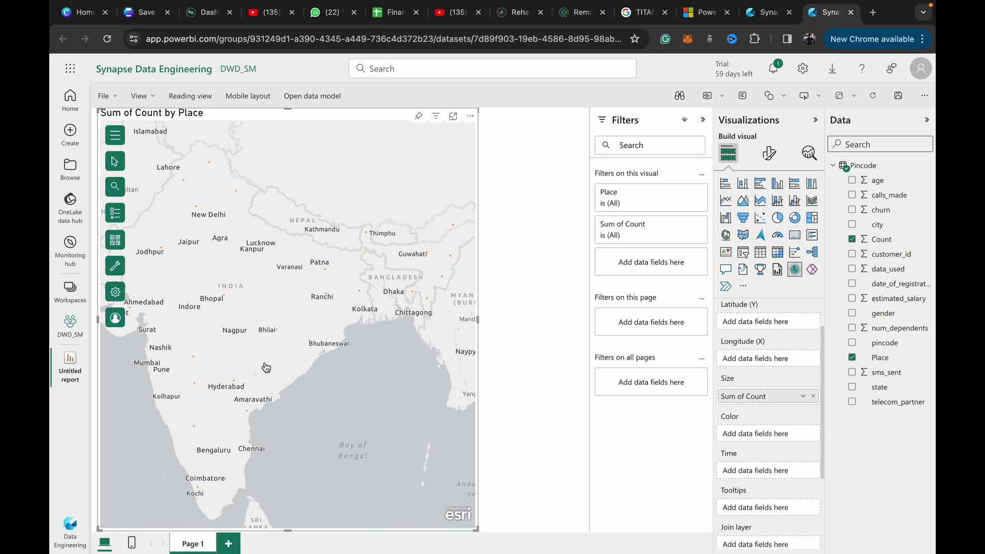
scroll(266, 367, down, 4)
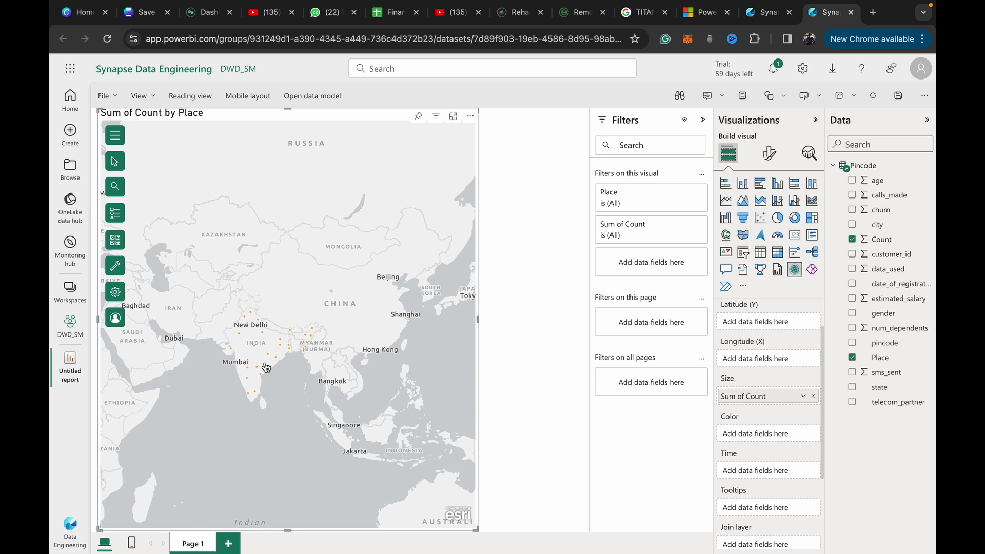
scroll(266, 367, up, 3)
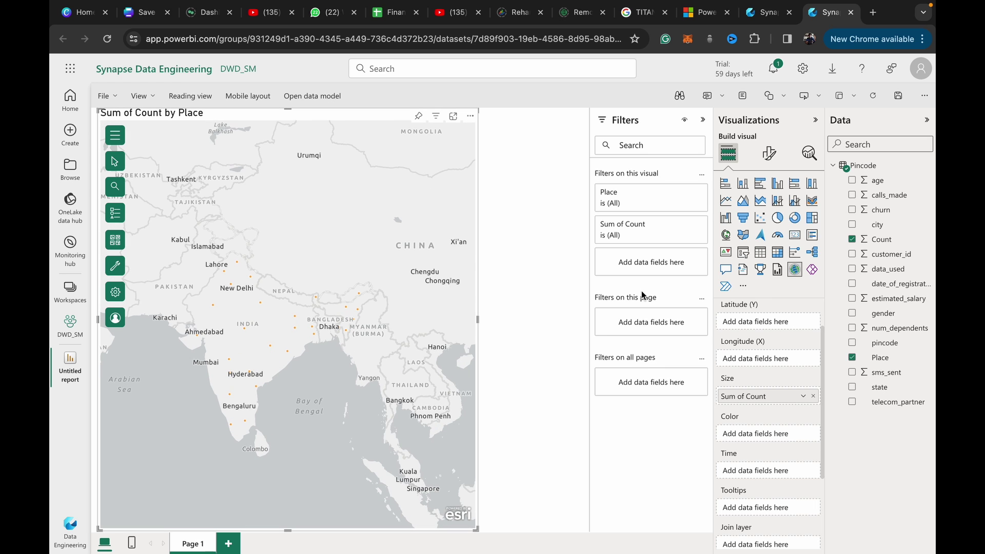
Step: Add a new slicer with the state field, sized compactly beside the ArcGIS map, undoing an accidental map conversion
click(743, 252)
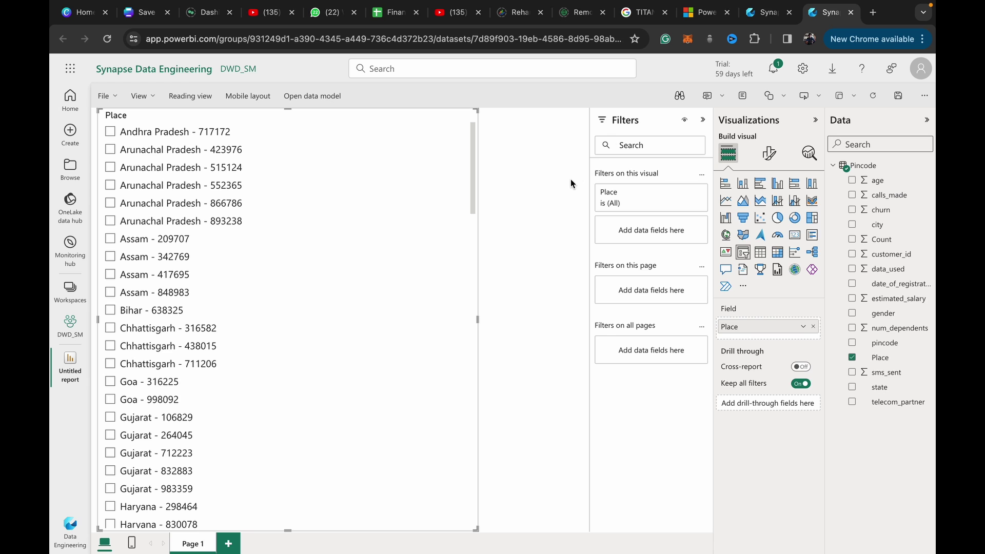
key(ctrl+z)
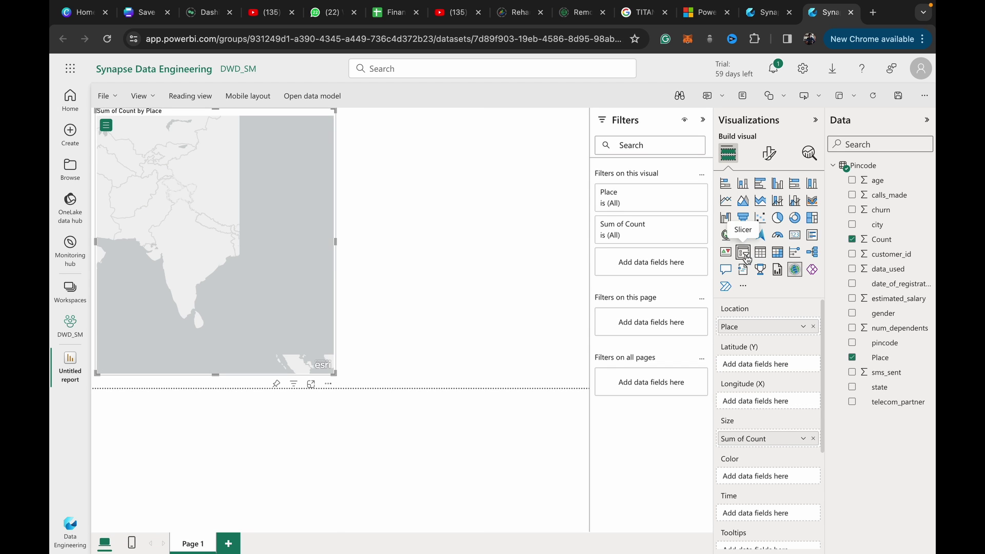
click(491, 252)
click(742, 254)
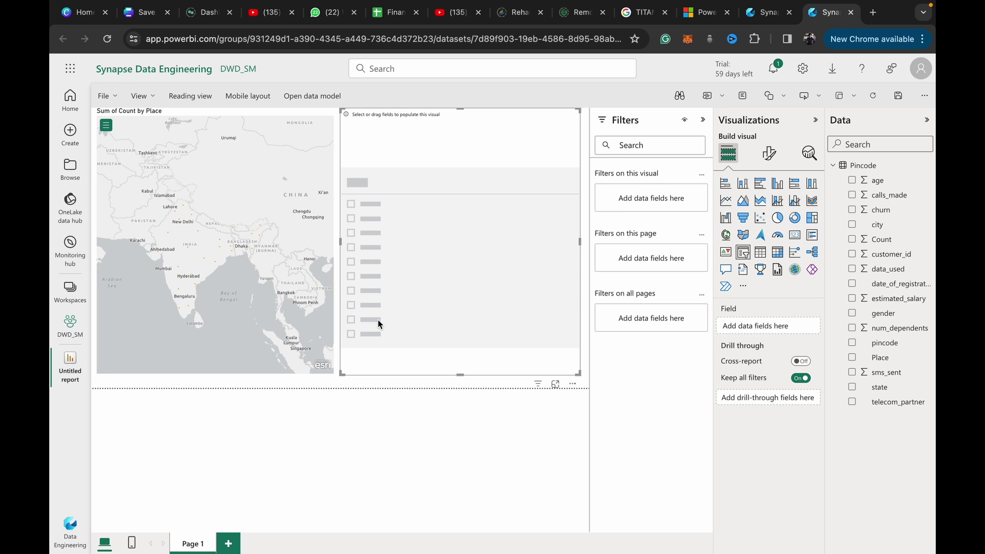
drag(341, 375, 380, 260)
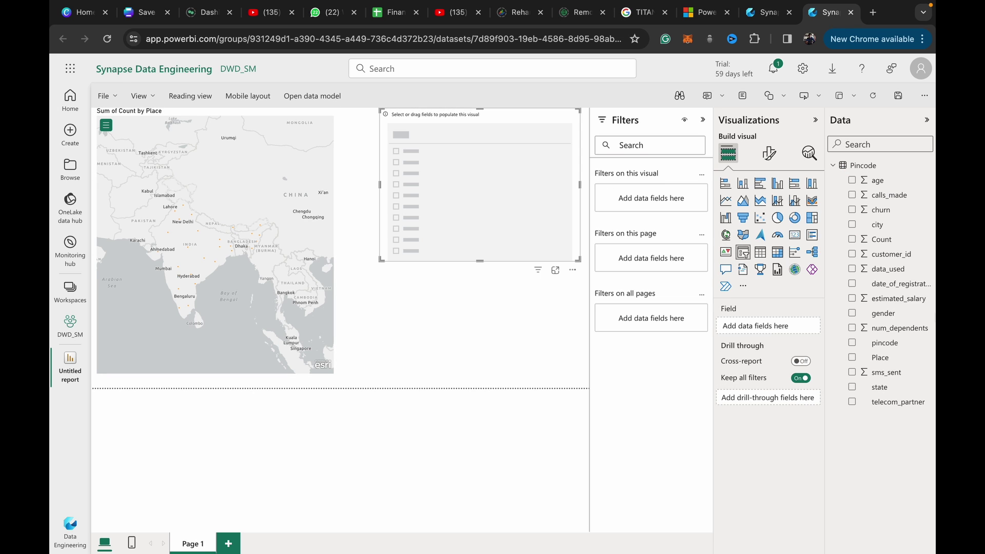
drag(883, 387, 513, 158)
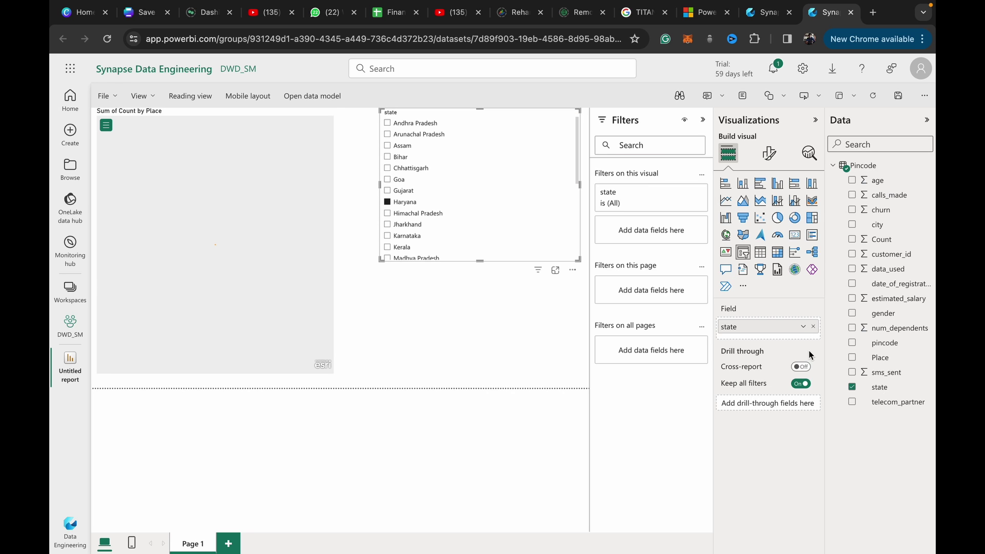
Step: Remove Sum of Count from the map's Size well and inspect a Haryana place dot
click(185, 300)
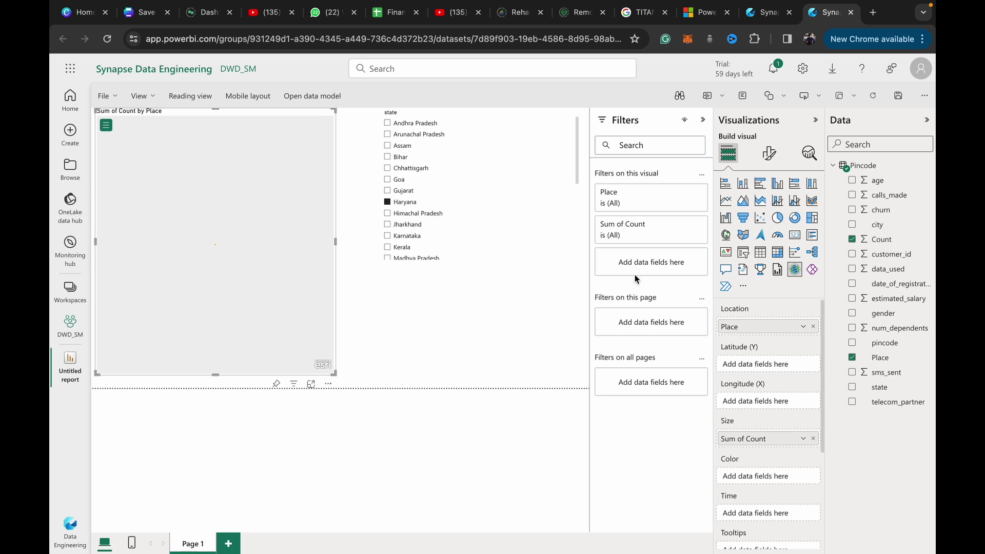
click(813, 438)
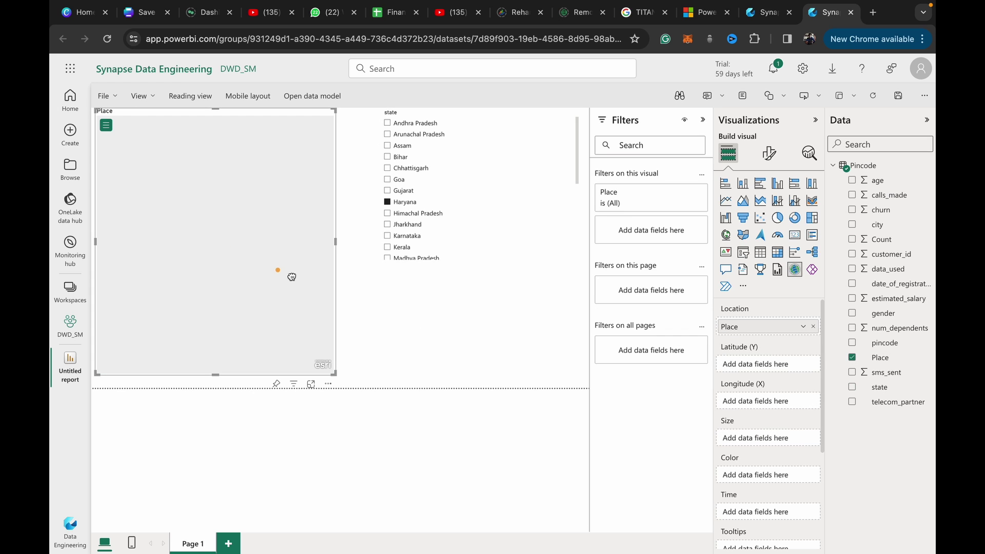
scroll(292, 279, up, 5)
scroll(154, 279, down, 3)
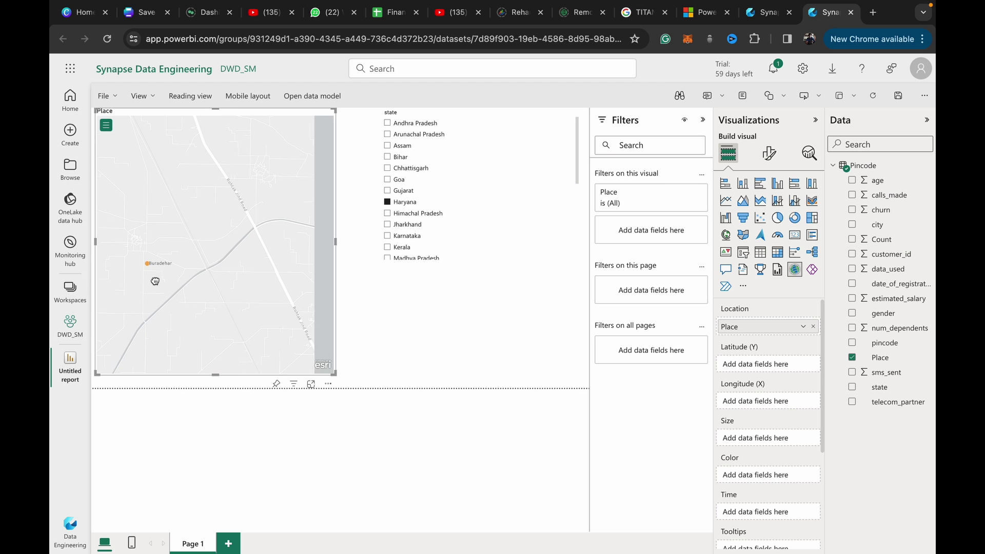
scroll(155, 281, down, 2)
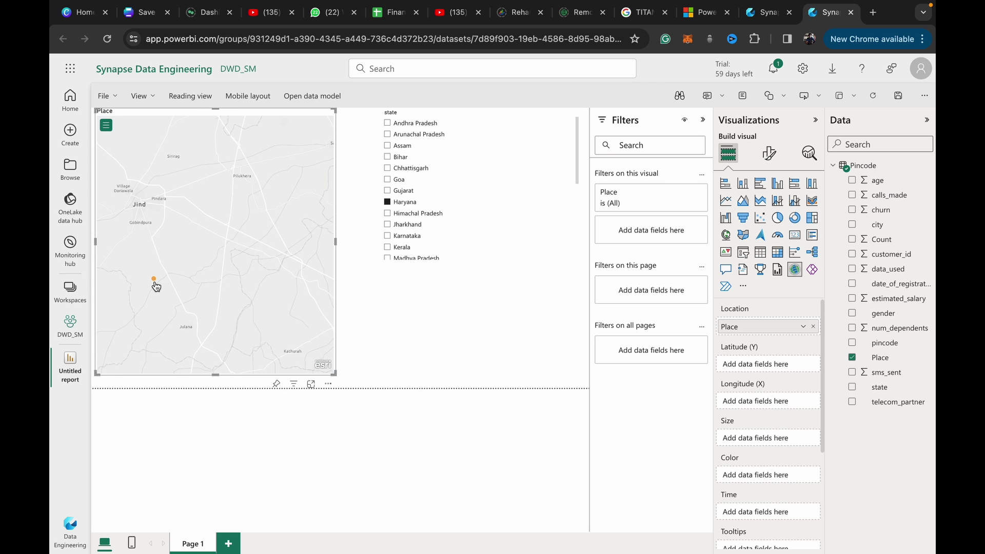
scroll(156, 285, down, 3)
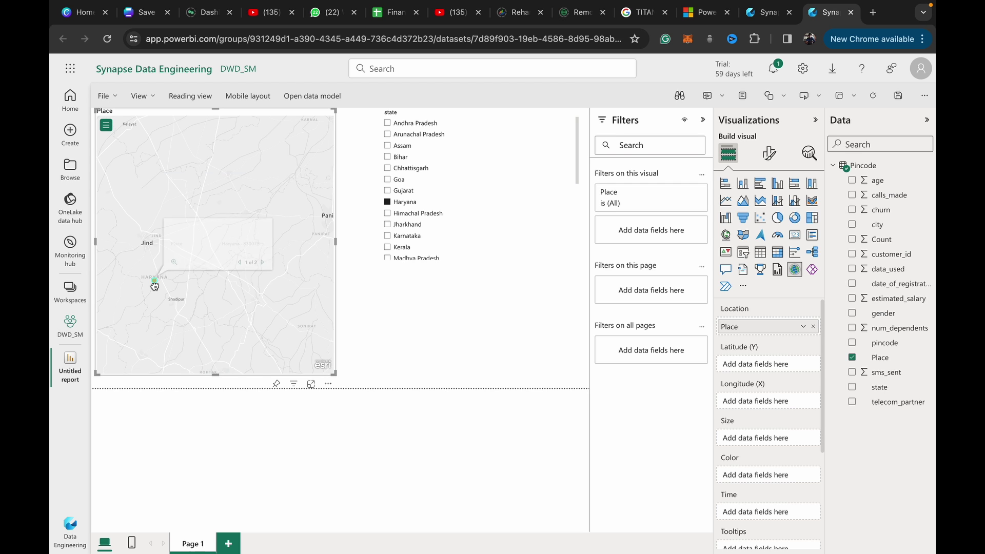
click(155, 282)
scroll(154, 286, down, 3)
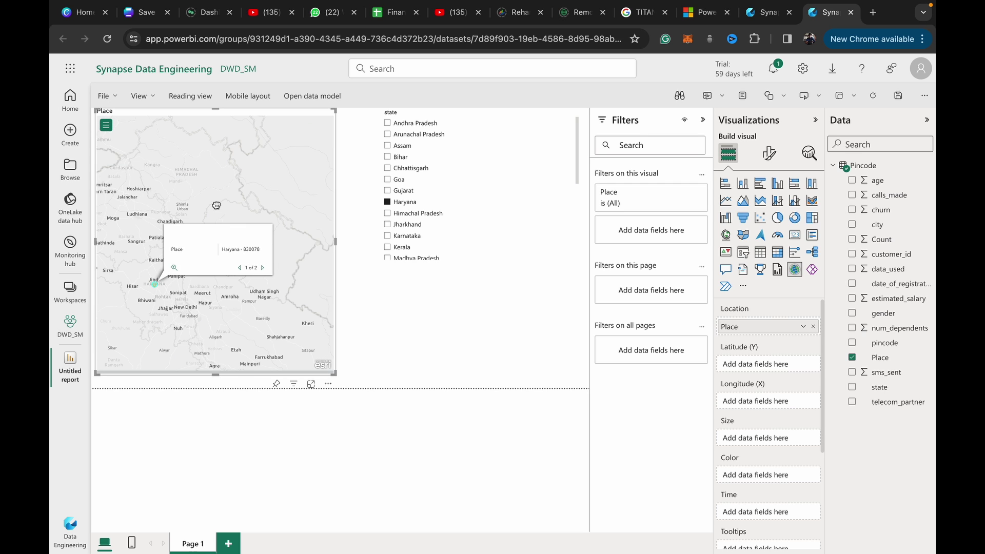
Step: Test the slicer by filtering to Goa, Kerala and Jharkhand in turn, clearing each
click(388, 201)
click(388, 180)
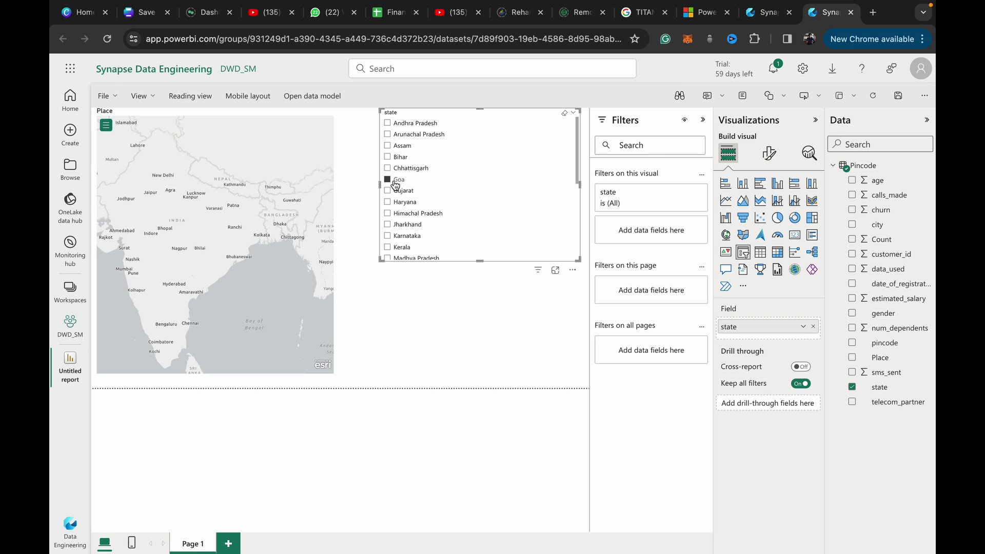
click(388, 181)
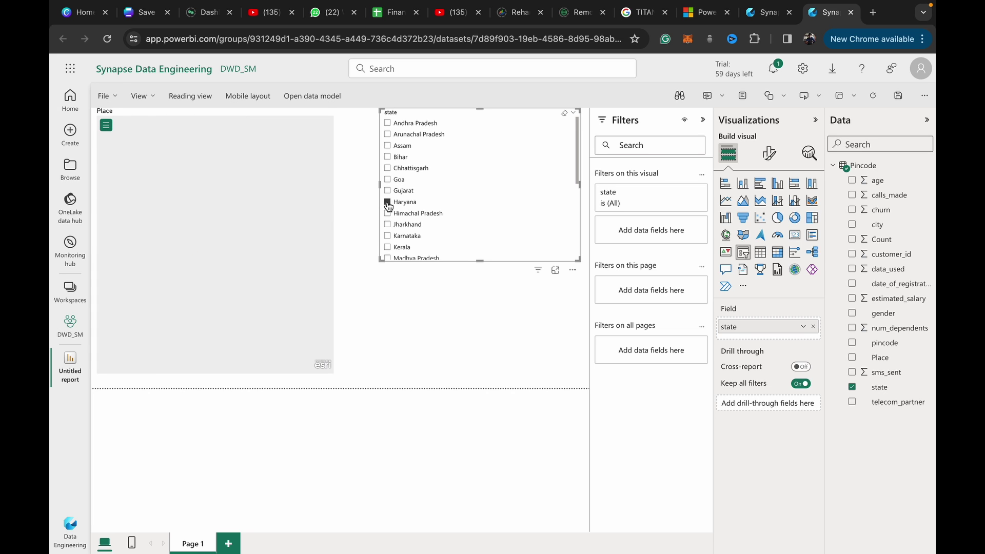
click(388, 248)
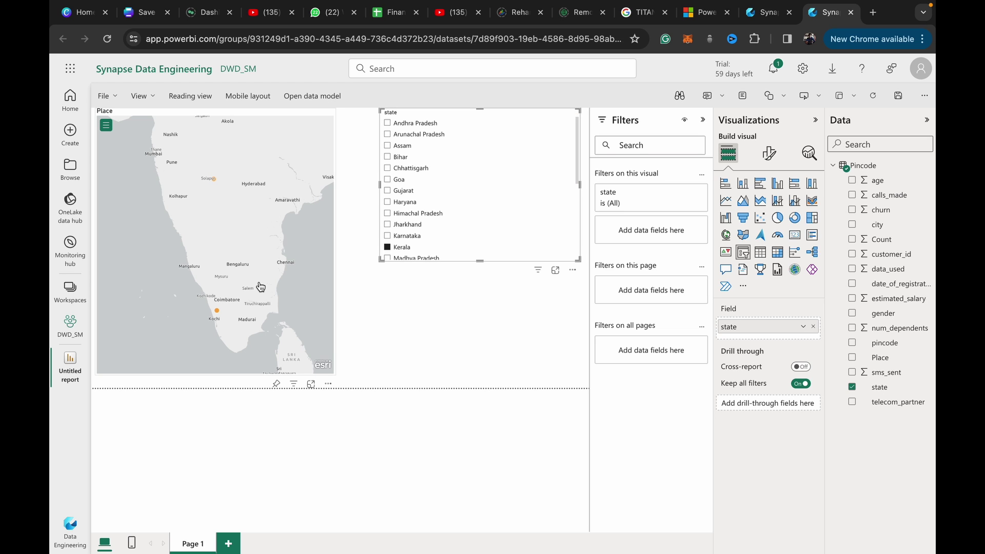
click(387, 247)
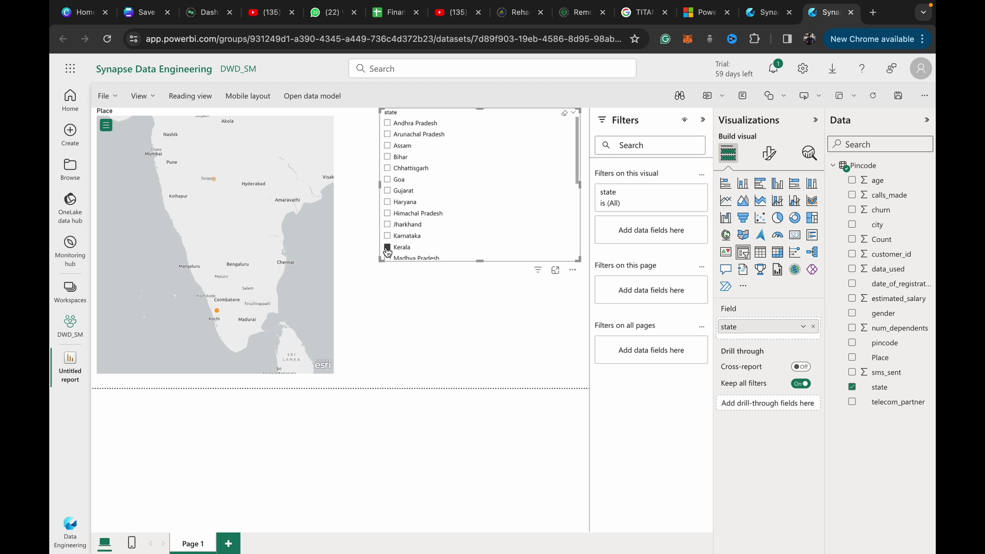
click(388, 226)
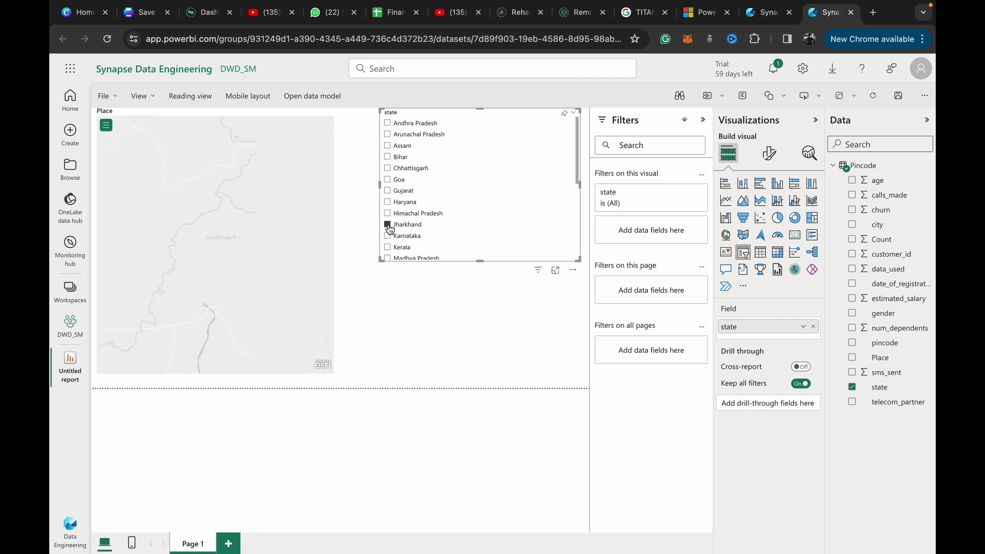
click(388, 227)
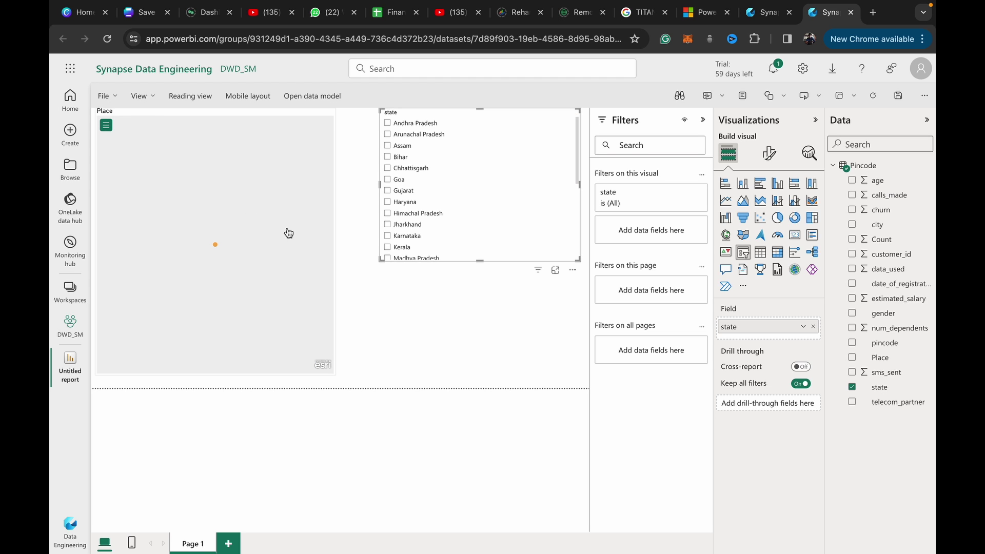
scroll(277, 226, up, 2)
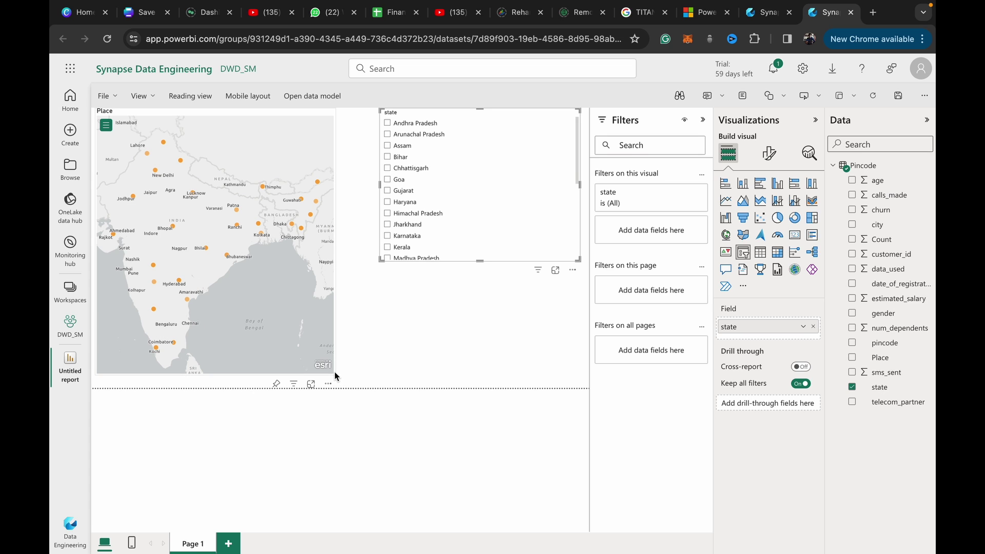
mouse_move(368, 2)
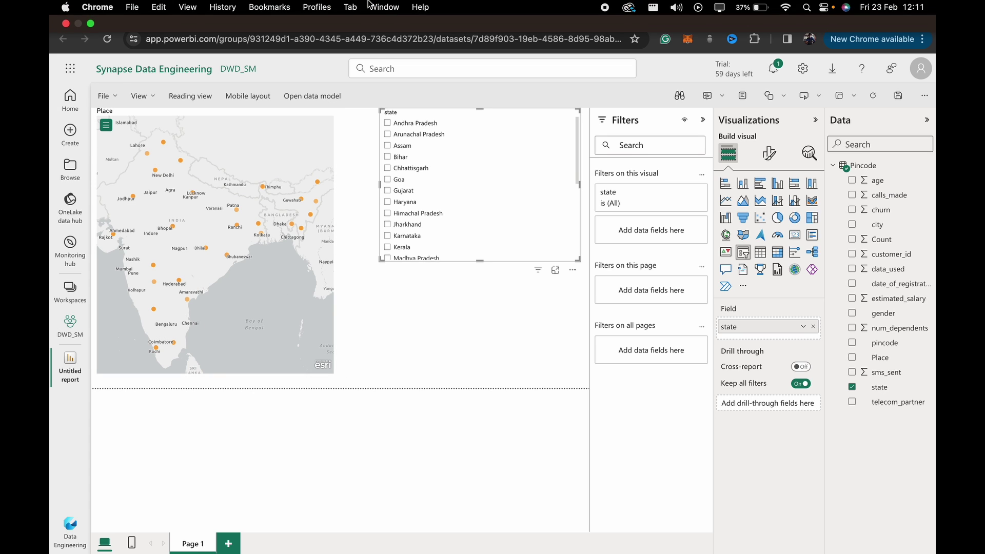